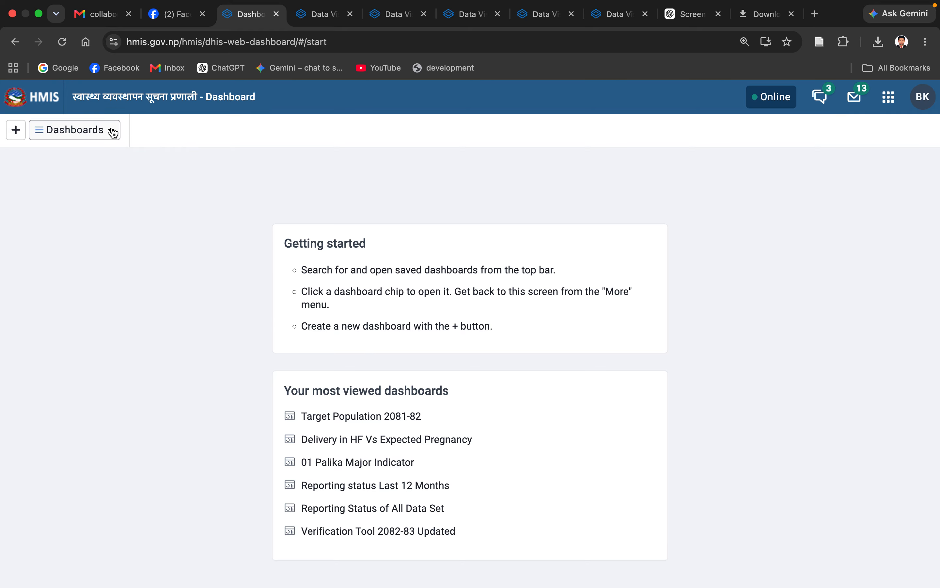
# Step: Open the Verification Tool 2082-83 Updated dashboard and download its "verification tools 2082-83" resource
pyautogui.click(113, 132)
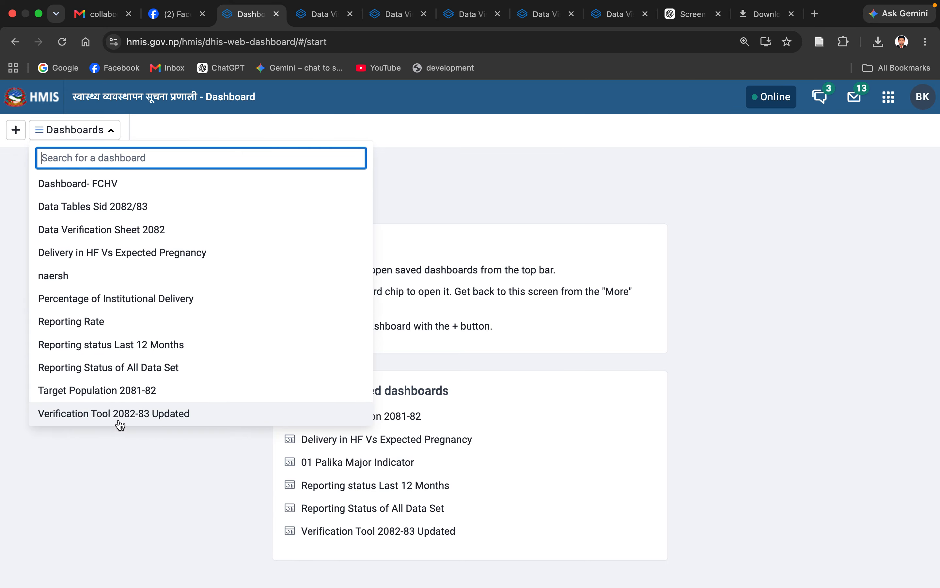
pyautogui.click(181, 416)
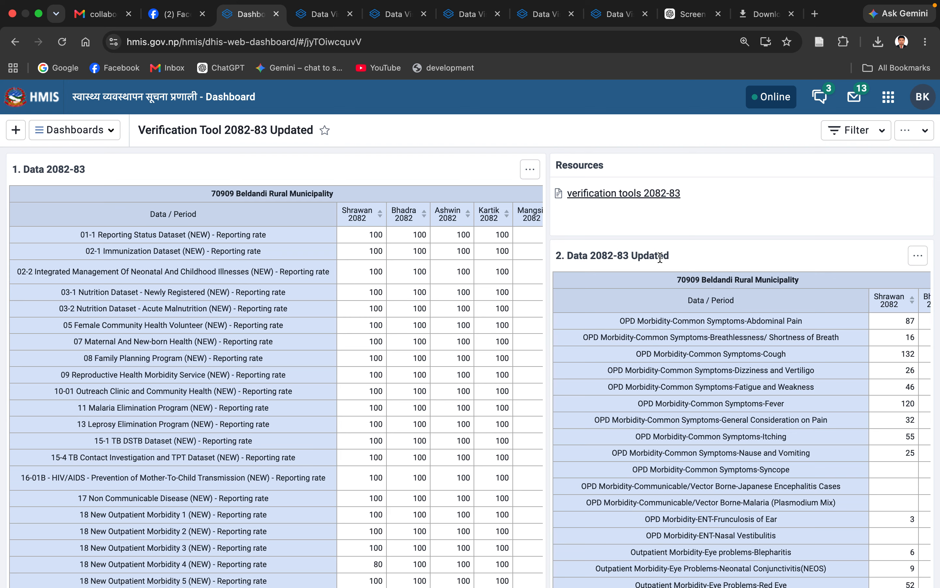
pyautogui.click(639, 197)
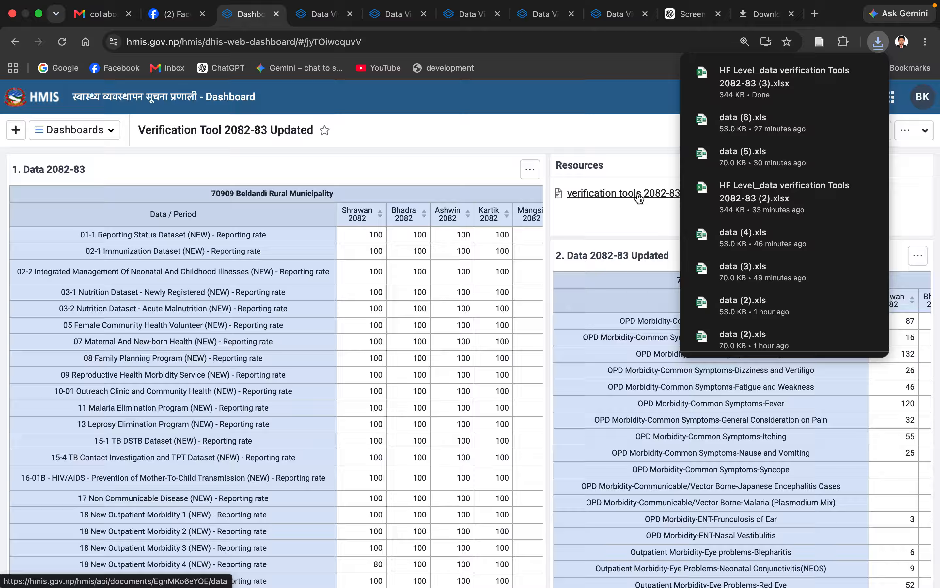
# Step: Show the downloaded verification workbook in its folder and replace "HF Level_" at the start of its file name with "Bel-"
pyautogui.moveTo(836, 80)
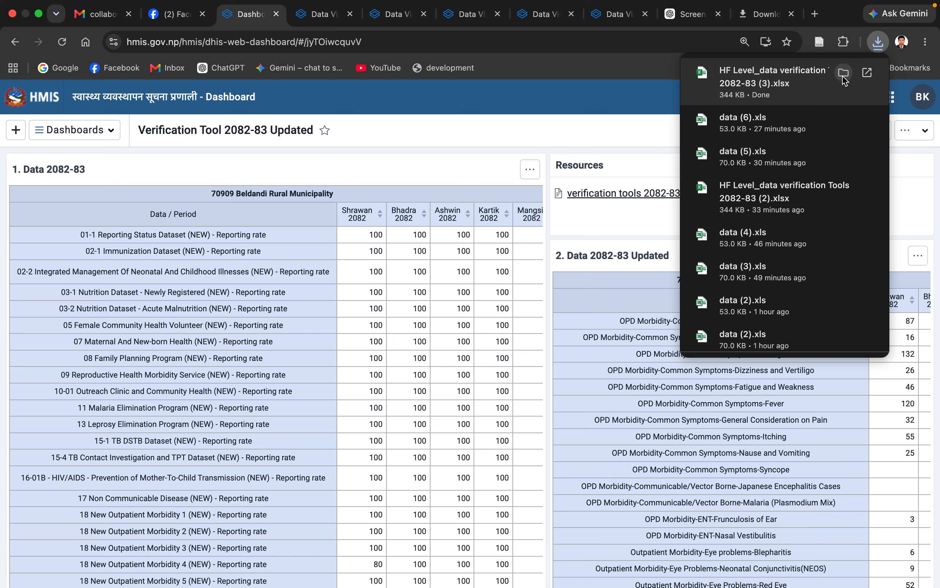
pyautogui.click(843, 74)
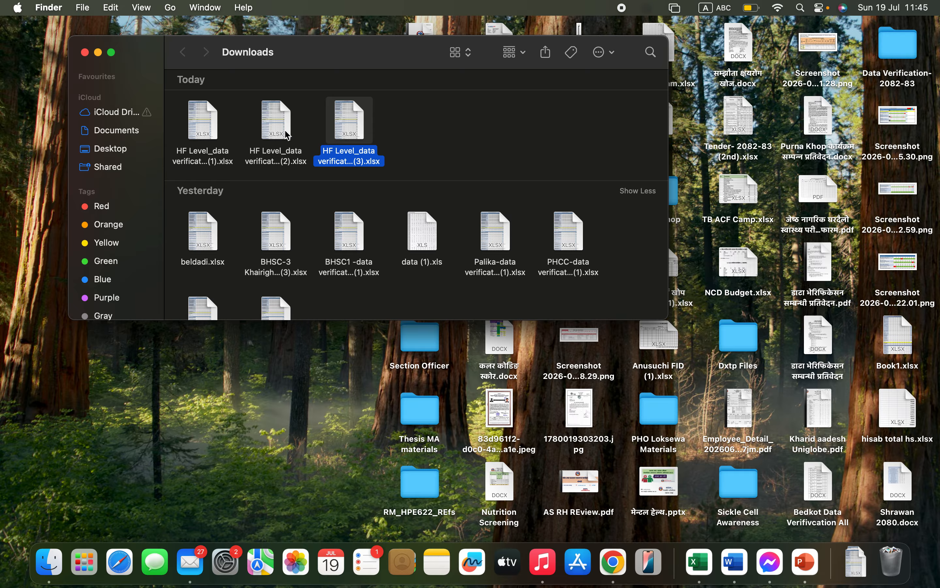
pyautogui.rightClick(351, 129)
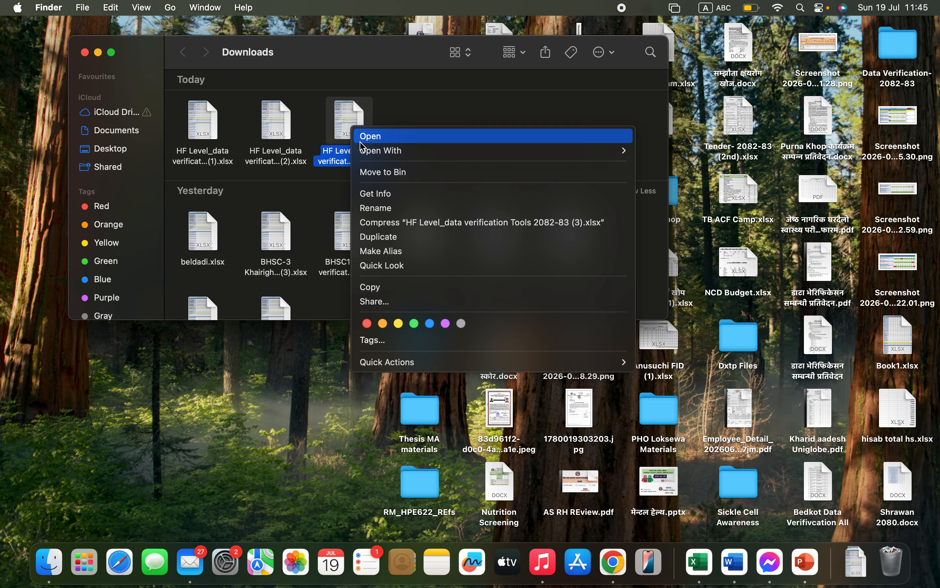
pyautogui.click(370, 210)
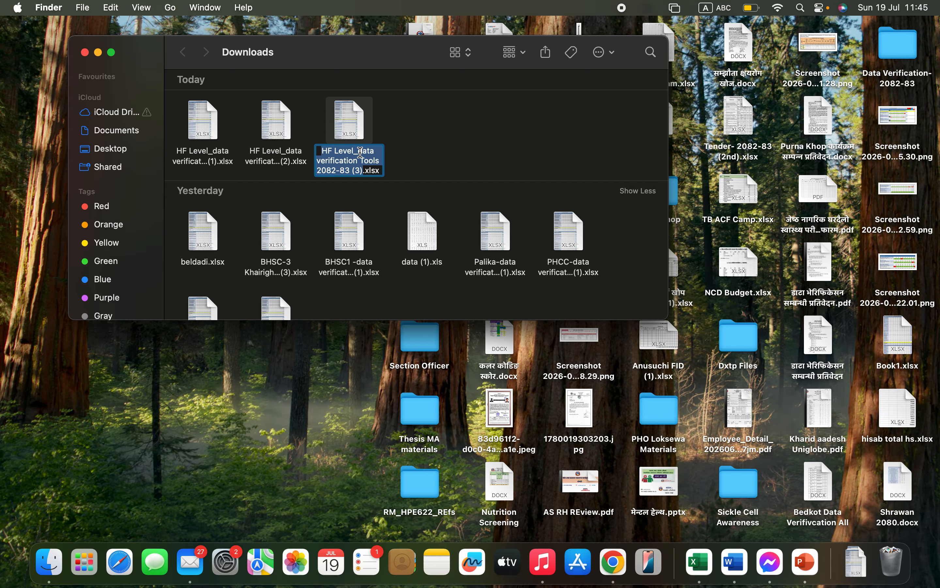
pyautogui.moveTo(361, 153)
pyautogui.mouseDown()
pyautogui.moveTo(319, 156)
pyautogui.moveTo(356, 151)
pyautogui.mouseUp()
pyautogui.click(358, 153)
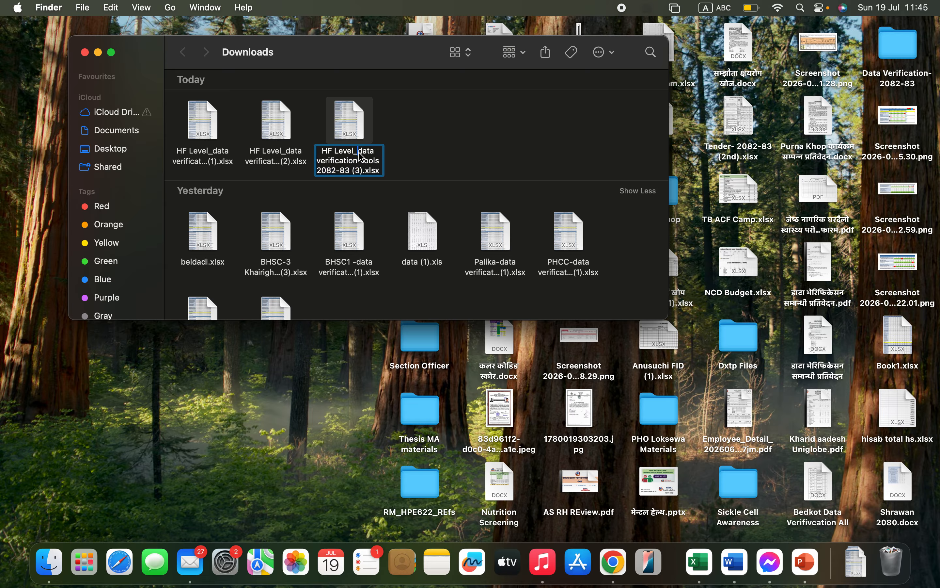
pyautogui.press('BackSpace')
pyautogui.press('BackSpace')
pyautogui.press('BackSpace')
pyautogui.press('BackSpace')
pyautogui.press('BackSpace')
pyautogui.press('BackSpace')
pyautogui.press('BackSpace')
pyautogui.press('BackSpace')
pyautogui.press('BackSpace')
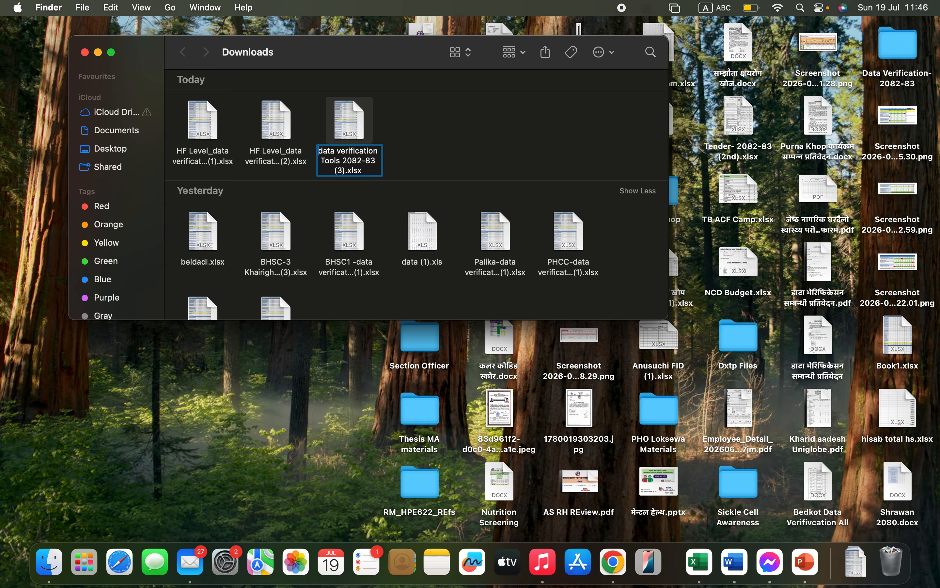
pyautogui.write('Bel')
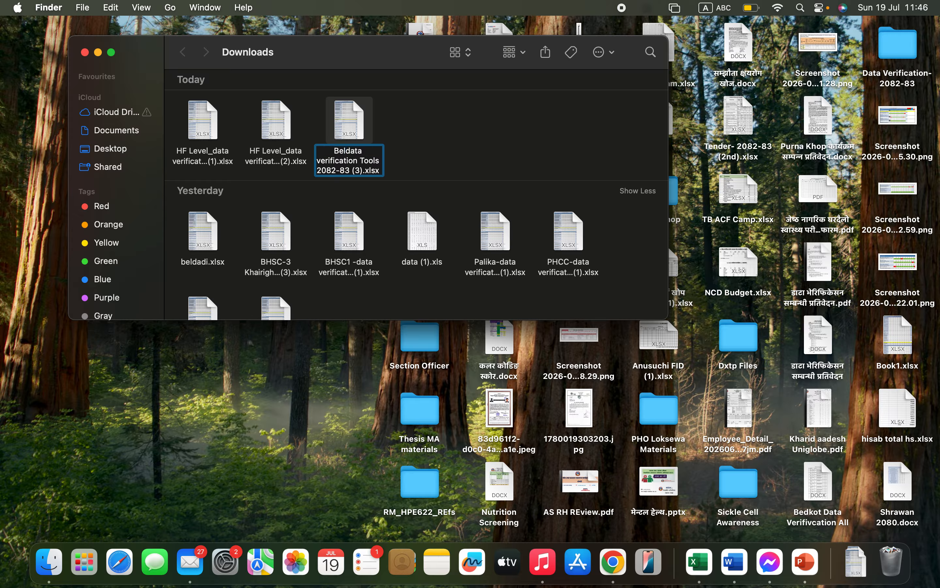
pyautogui.write('=')
pyautogui.press('BackSpace')
pyautogui.write('-')
pyautogui.click(419, 164)
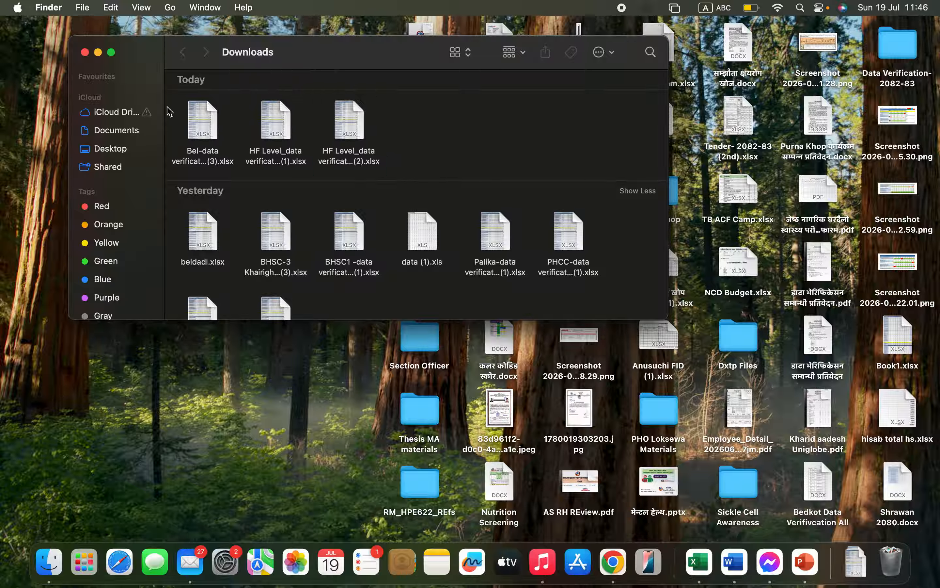
# Step: Open the Bel-data verification workbook in Excel full screen and view the Reporting Status section of the Data Verification Sheet
pyautogui.click(200, 122)
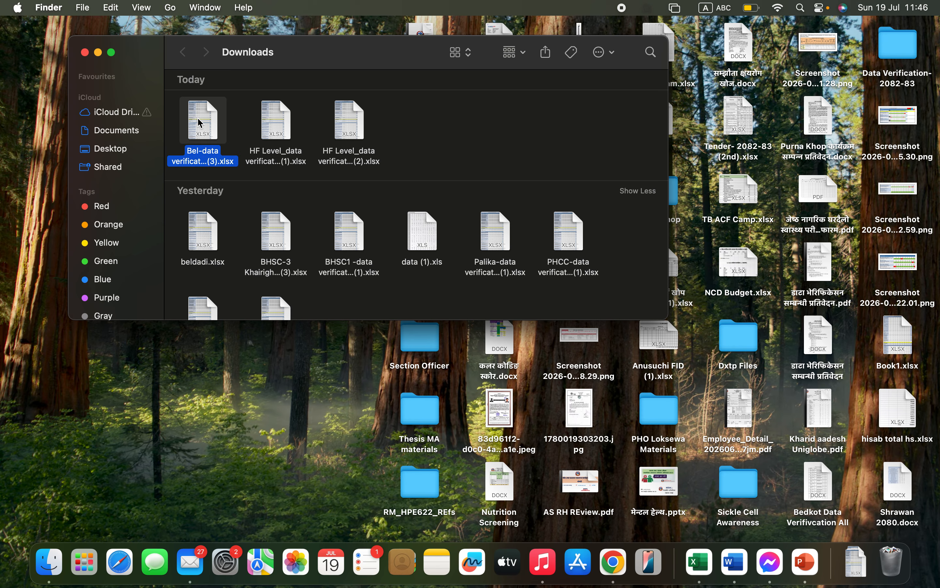
pyautogui.doubleClick(200, 123)
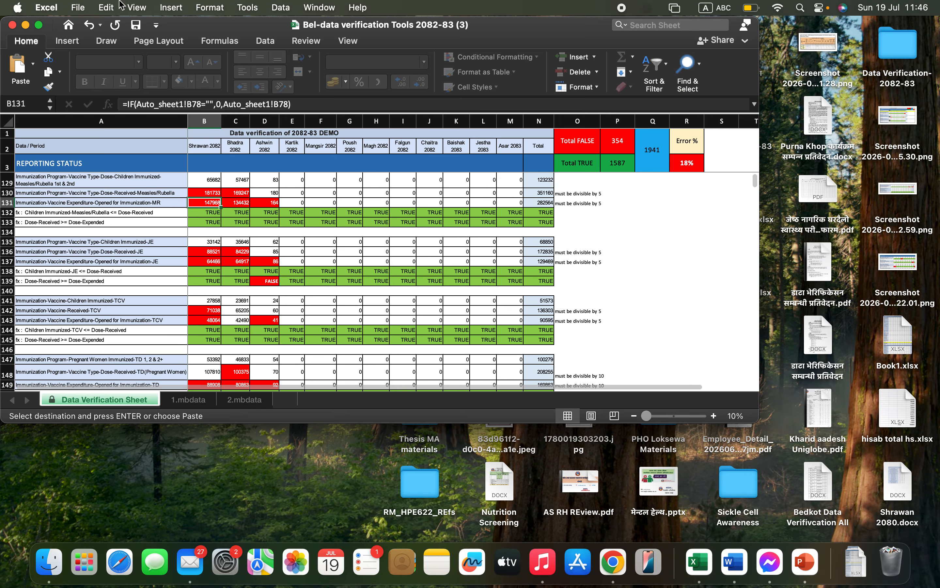
pyautogui.click(39, 25)
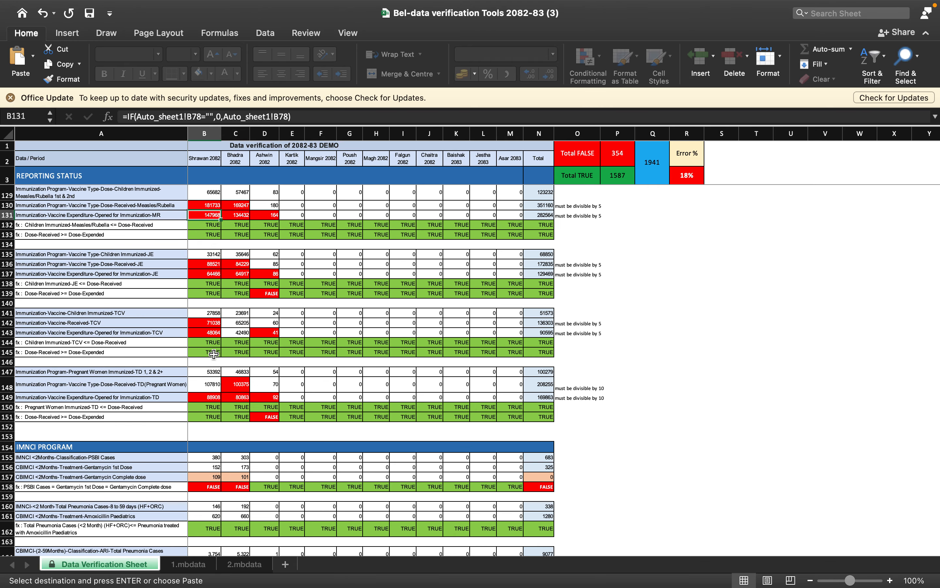
pyautogui.scroll(20, 213, 354)
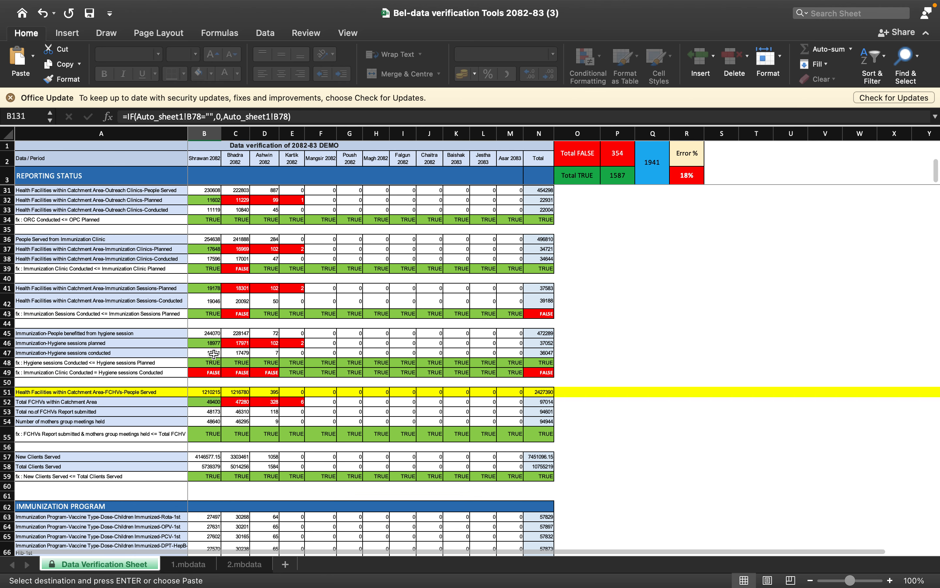
pyautogui.scroll(10, 625, 482)
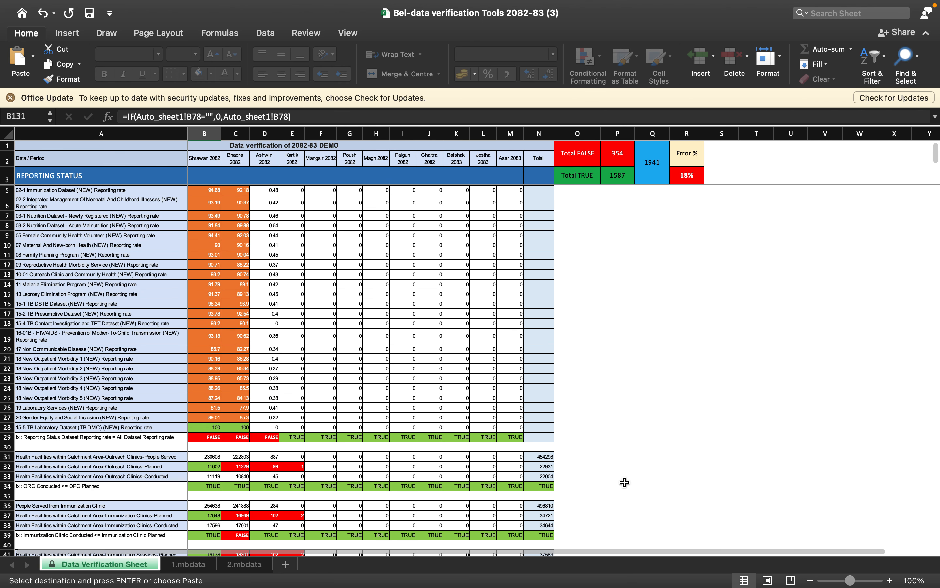
# Step: Switch back to Chrome and open the dashboard's "1. Data 2082-83" table in the Data Visualizer app
pyautogui.moveTo(647, 584)
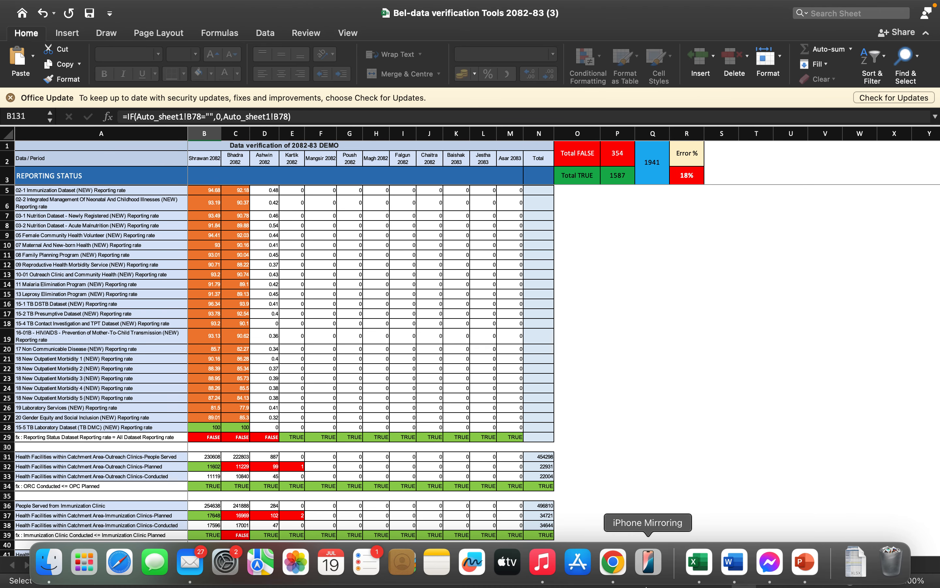
pyautogui.click(613, 562)
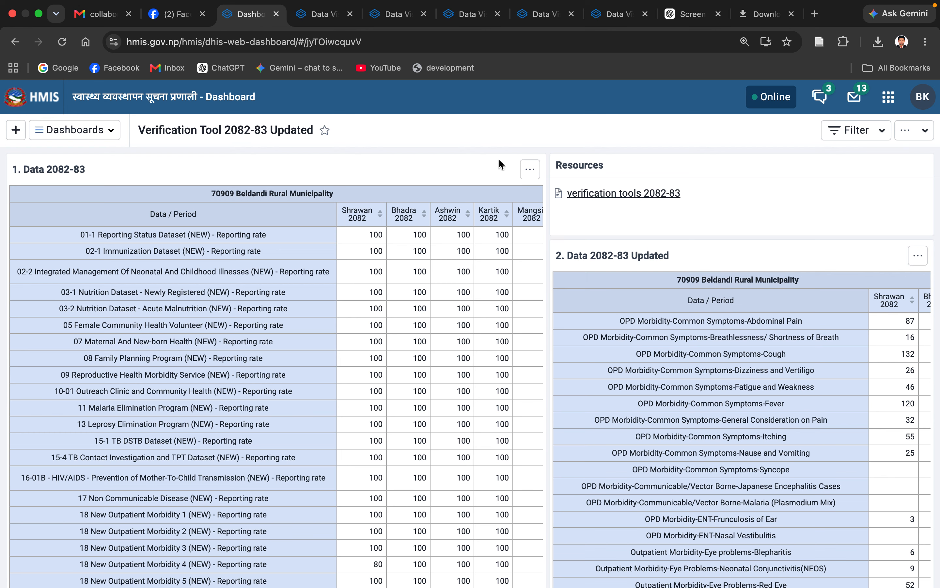
pyautogui.click(535, 174)
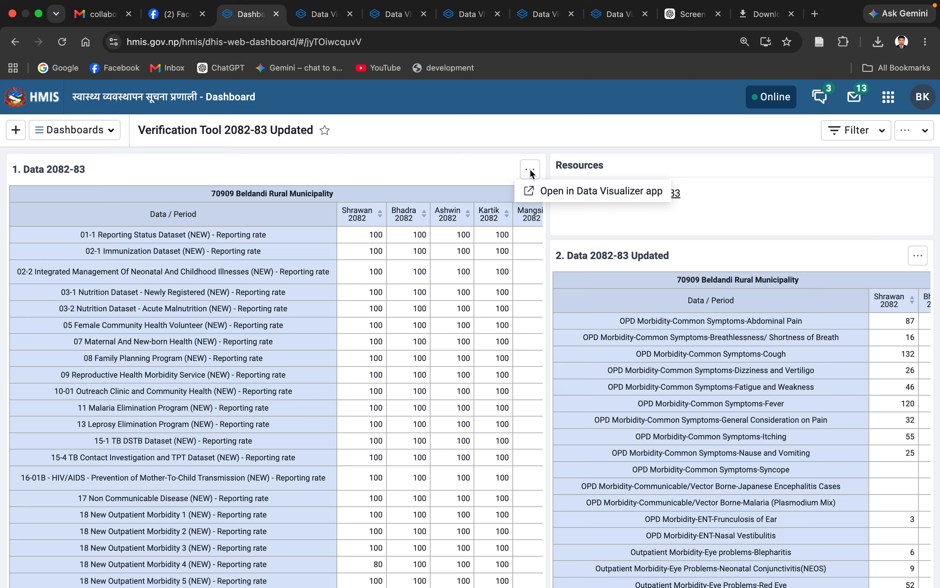
pyautogui.click(563, 192)
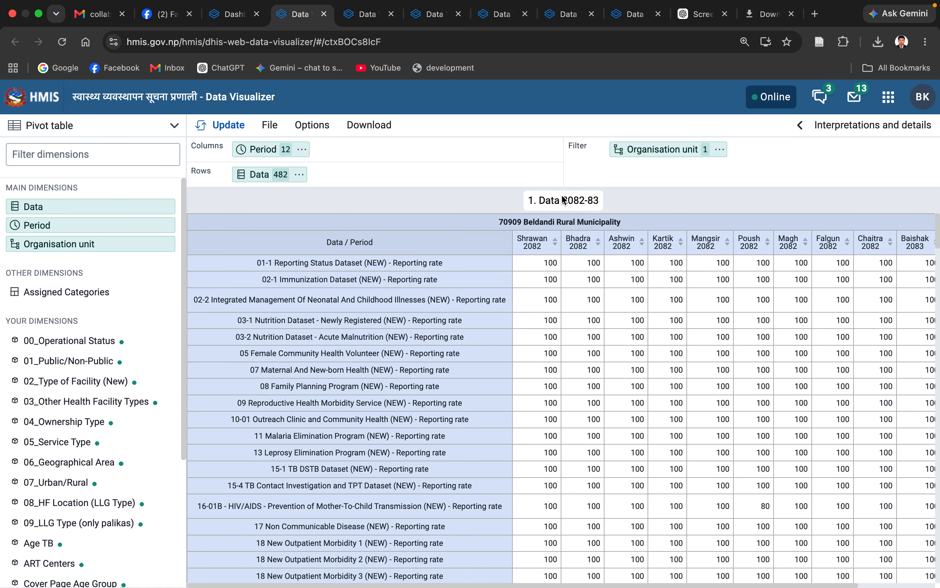
# Step: Review the pivot table's selected data items and selected periods
pyautogui.click(64, 212)
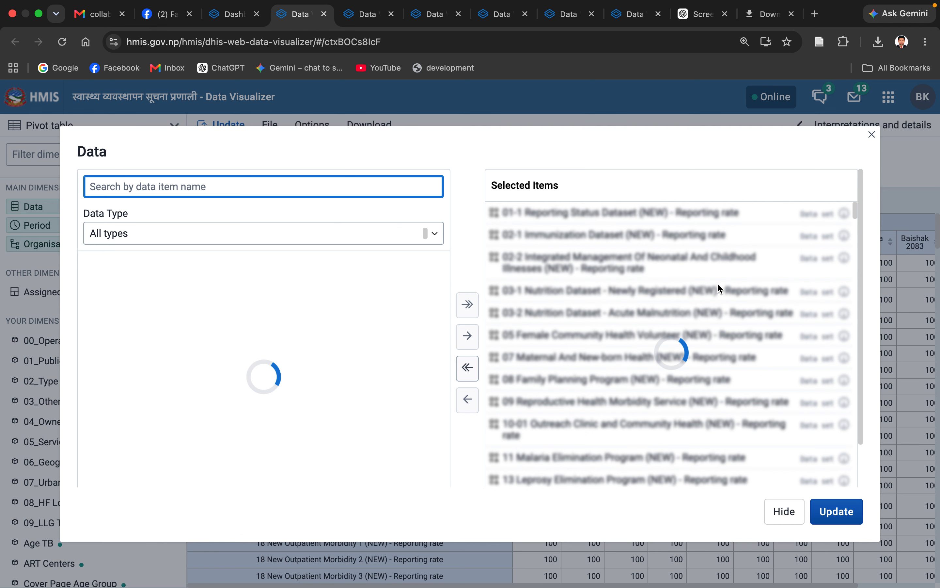
pyautogui.click(784, 511)
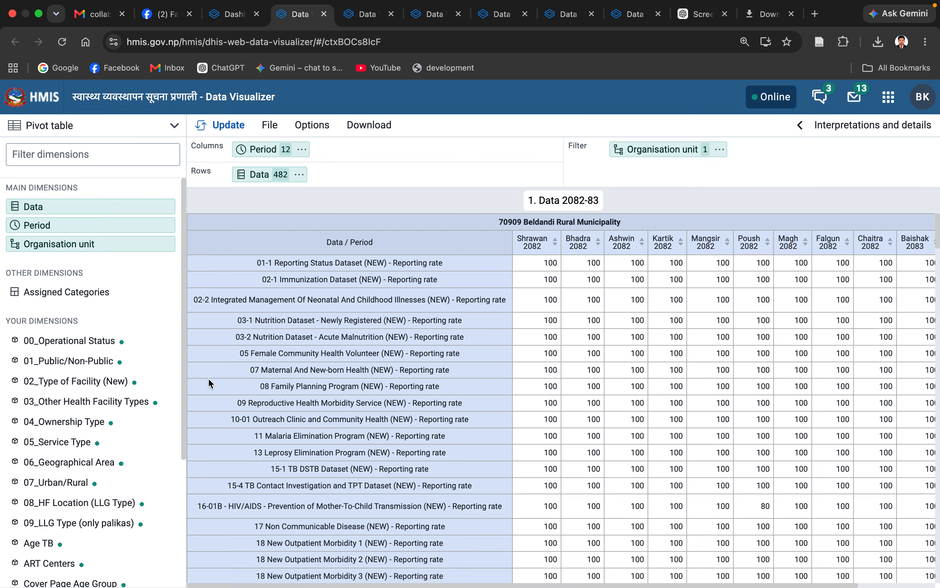
pyautogui.click(47, 228)
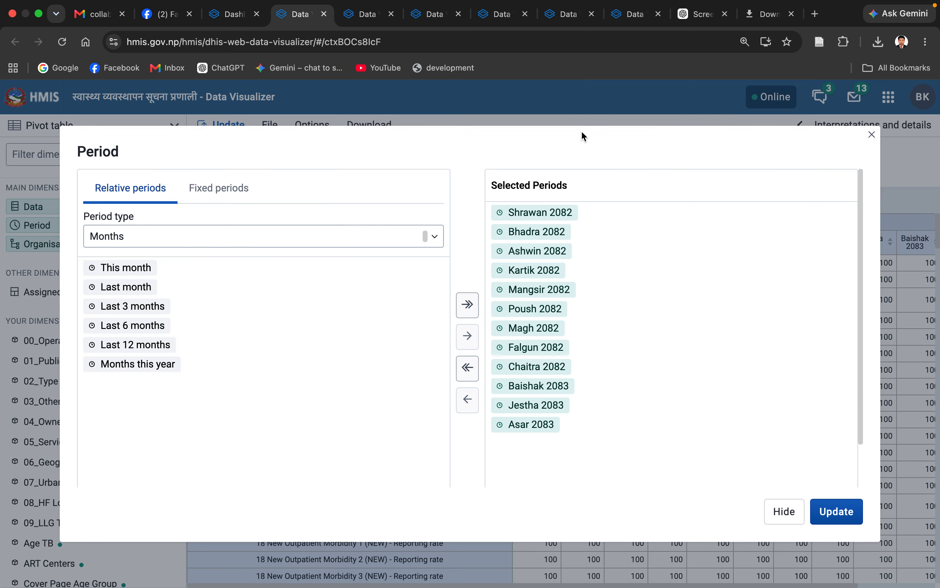
pyautogui.click(554, 212)
pyautogui.click(792, 517)
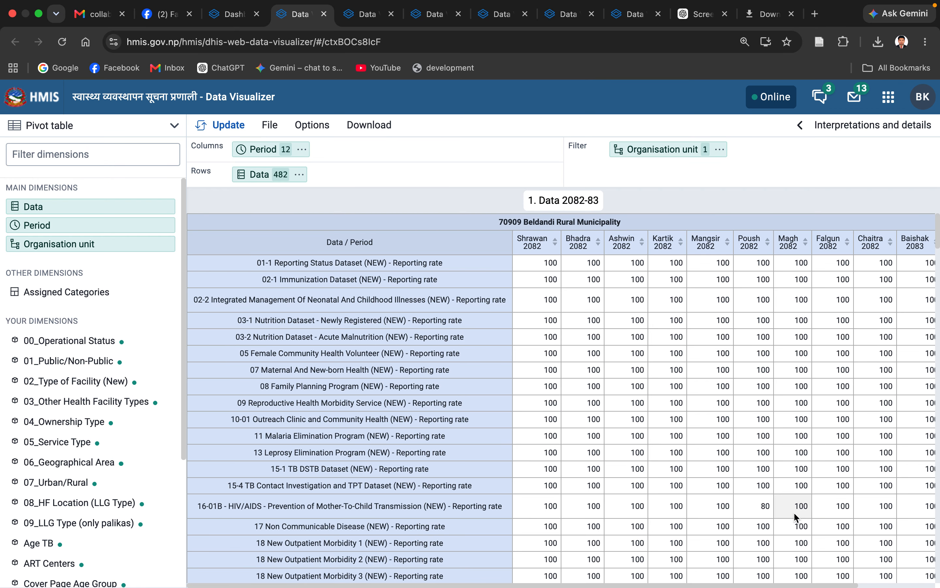
# Step: Try BASIC HEALTH SERVICE CENTER_1 and BELDANDI PHC_KANCHANPUR as organisation units instead of the user organisation unit, and clear both selections
pyautogui.click(48, 245)
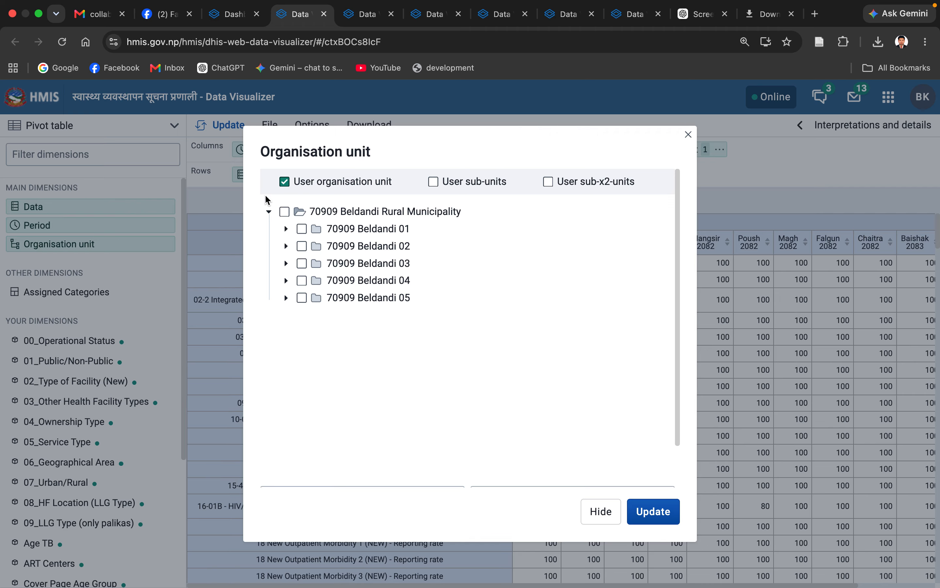
pyautogui.click(288, 182)
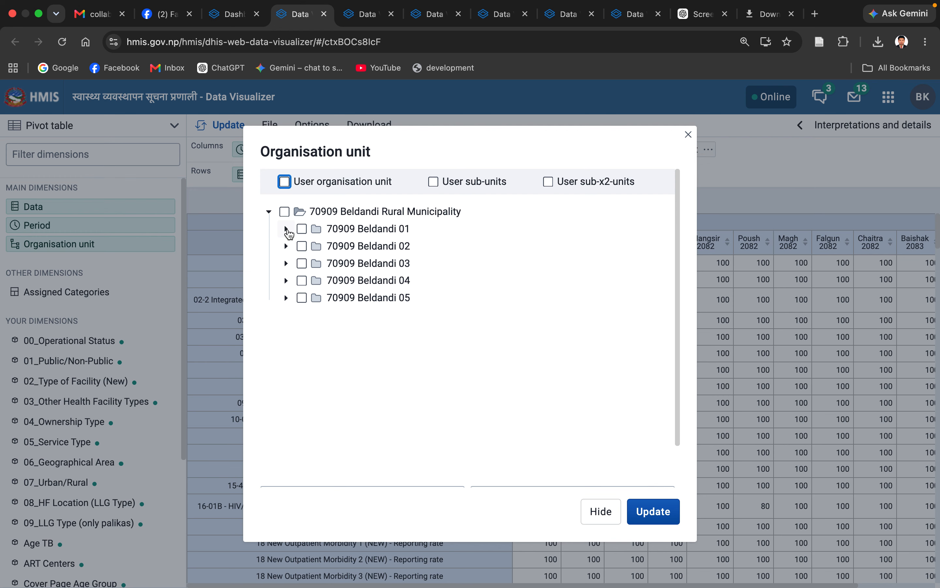
pyautogui.click(286, 229)
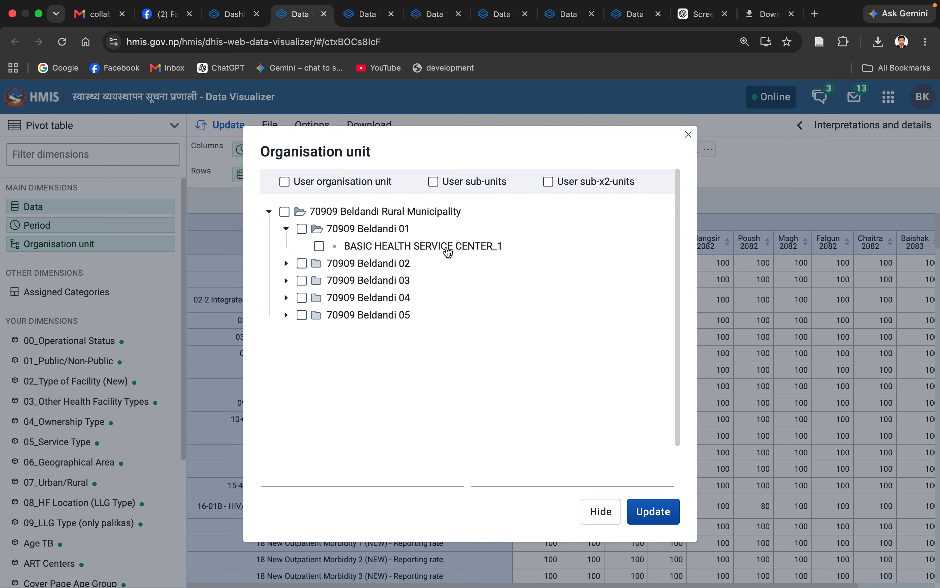
pyautogui.click(319, 246)
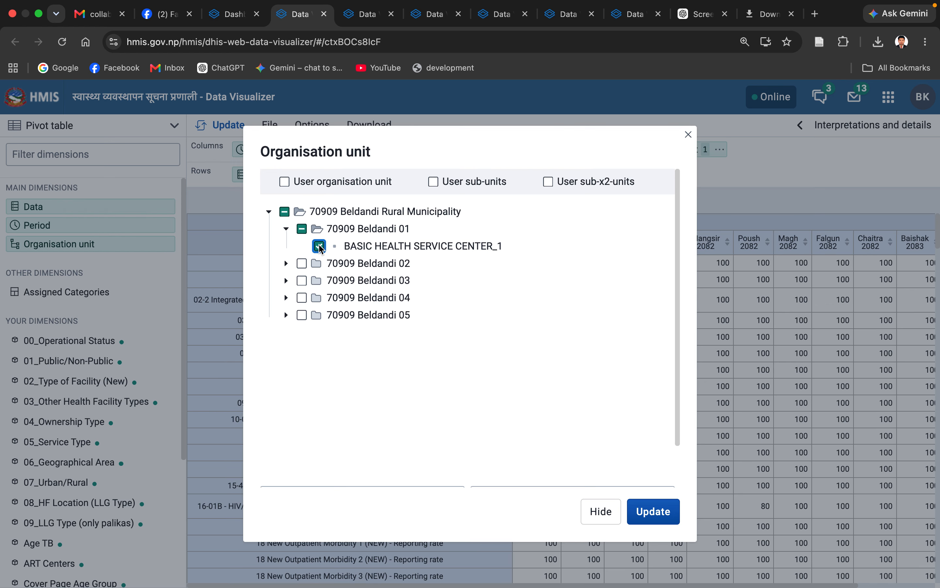
pyautogui.click(287, 264)
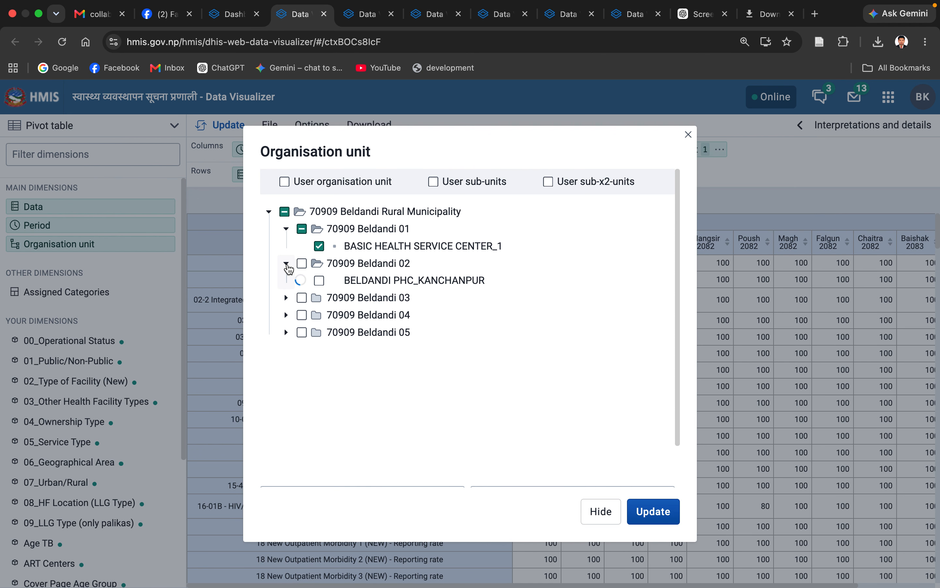
pyautogui.click(319, 282)
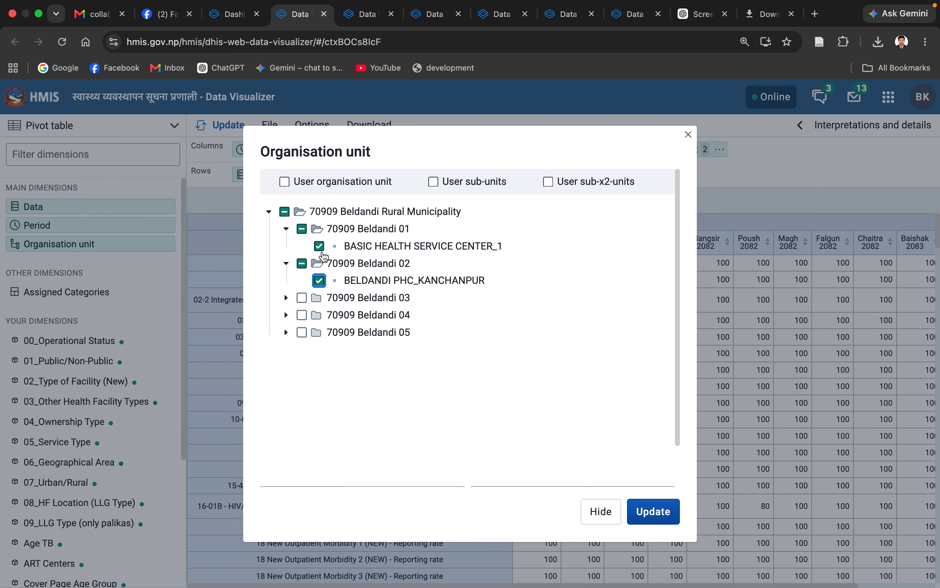
pyautogui.click(323, 252)
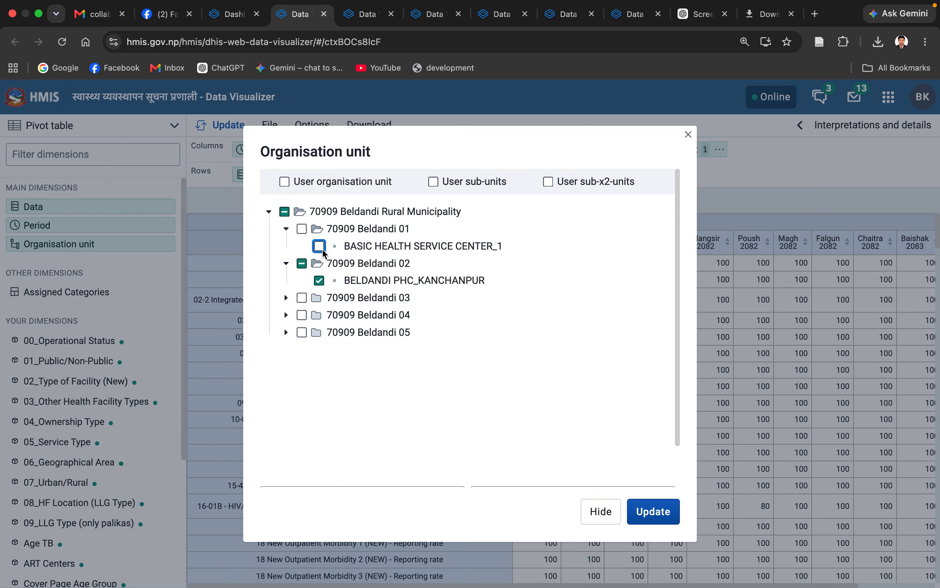
pyautogui.click(320, 282)
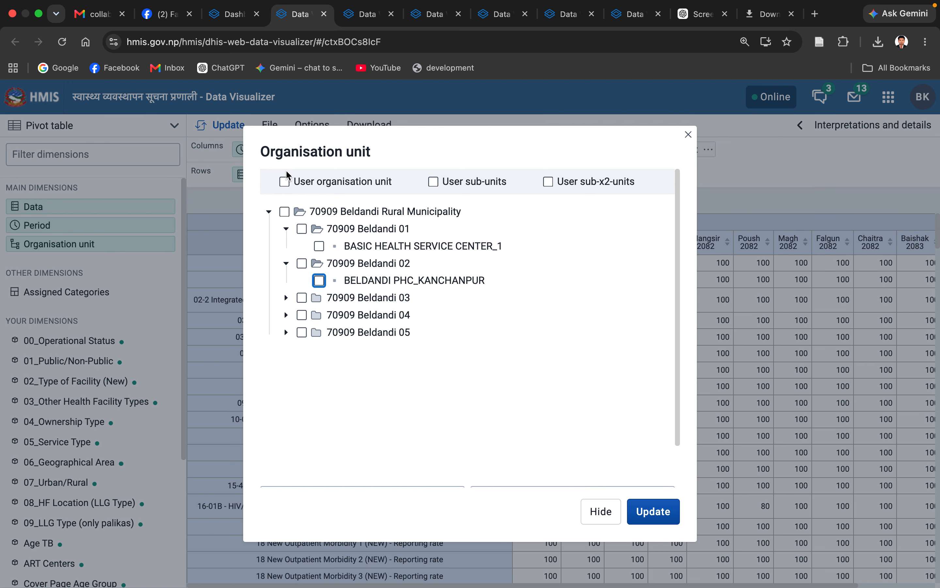
# Step: Set the organisation unit to User organisation unit and update the pivot table
pyautogui.click(286, 182)
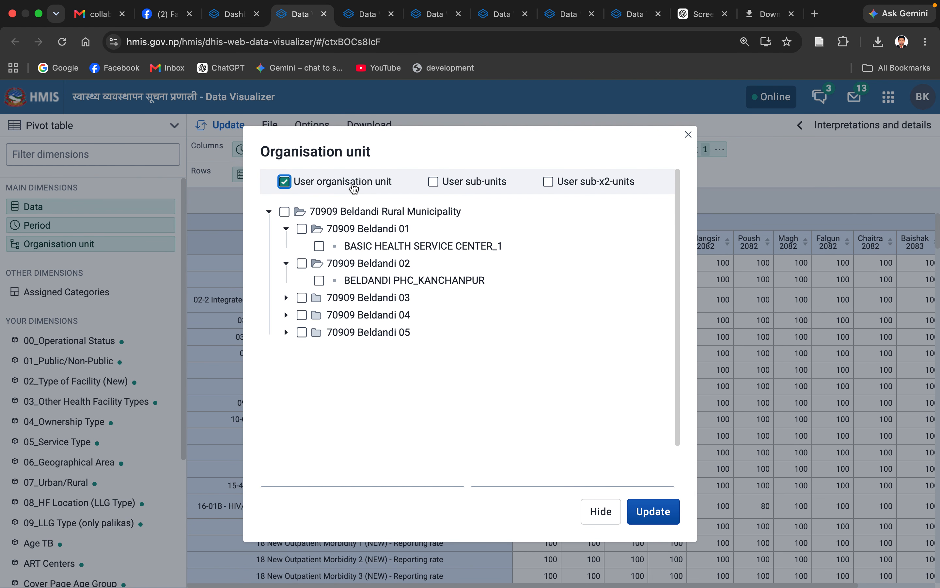
pyautogui.click(660, 512)
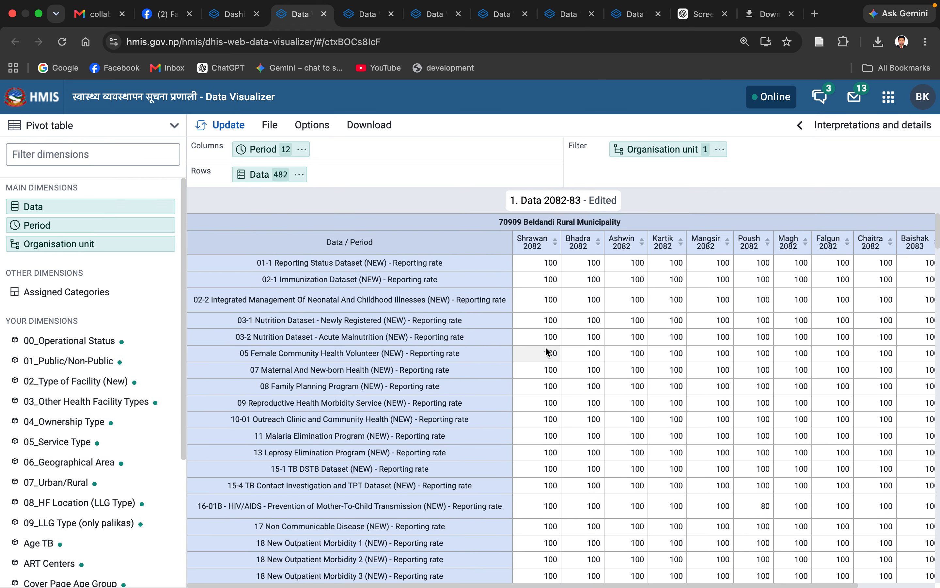
# Step: Download the "1. Data 2082-83" pivot table in Excel (.xls) table layout and open data (2).xls from Downloads in full screen
pyautogui.click(373, 126)
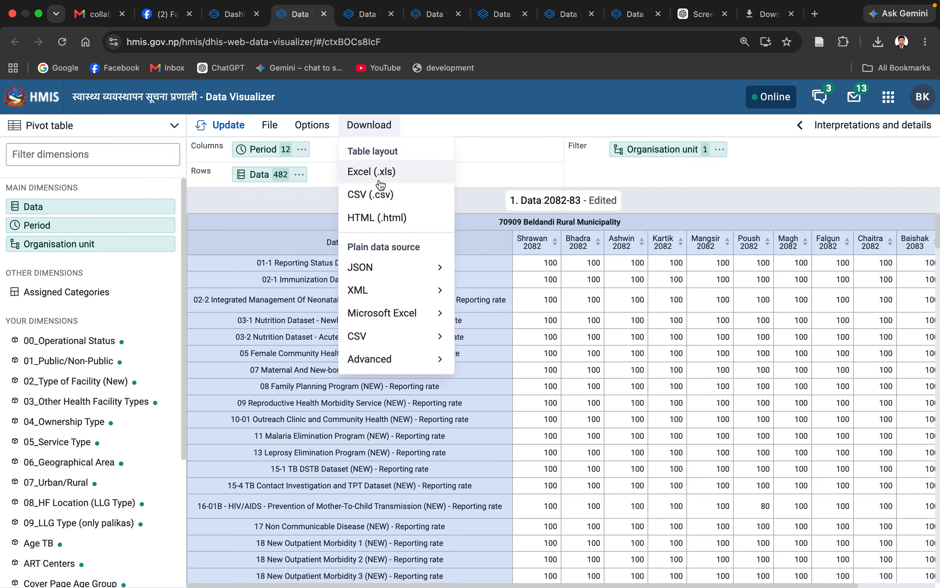
pyautogui.click(396, 180)
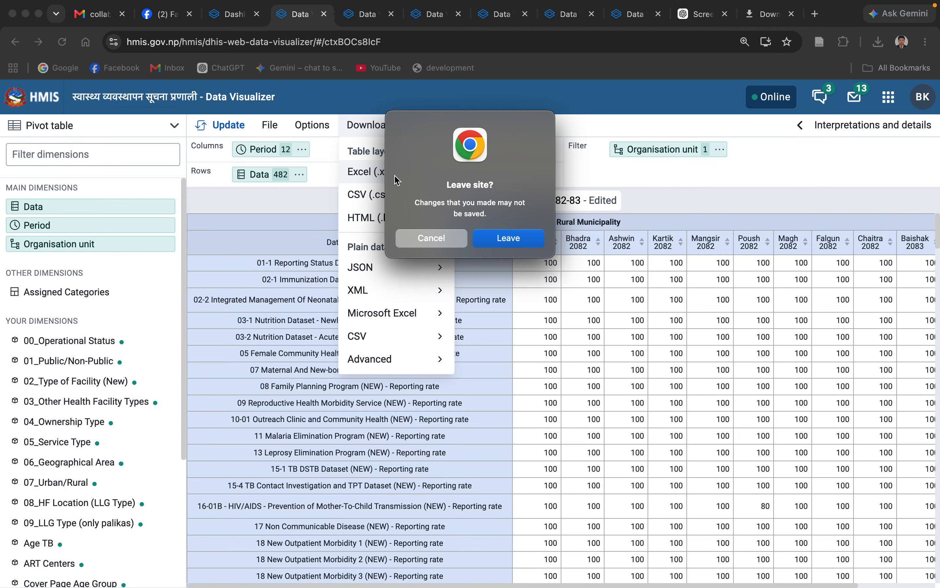
pyautogui.click(510, 245)
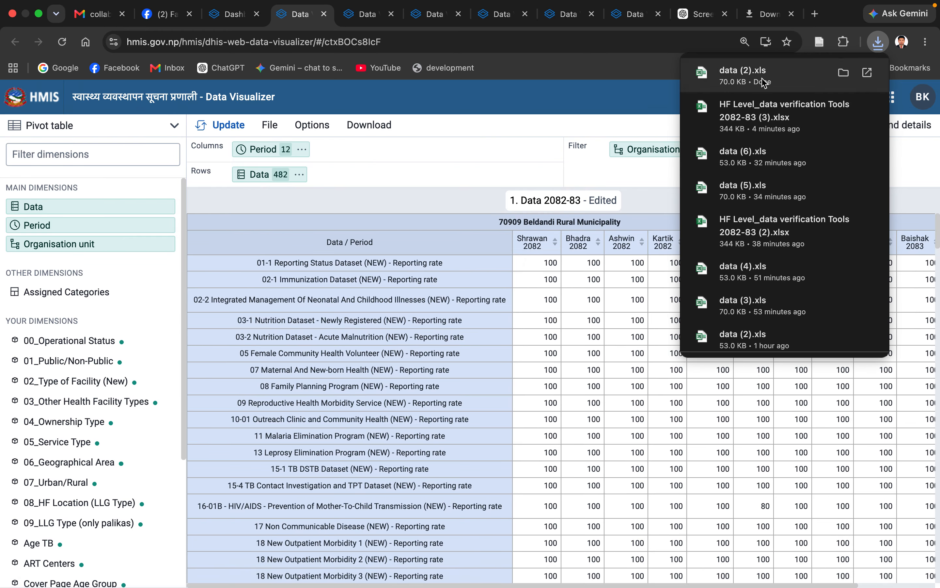
pyautogui.click(847, 74)
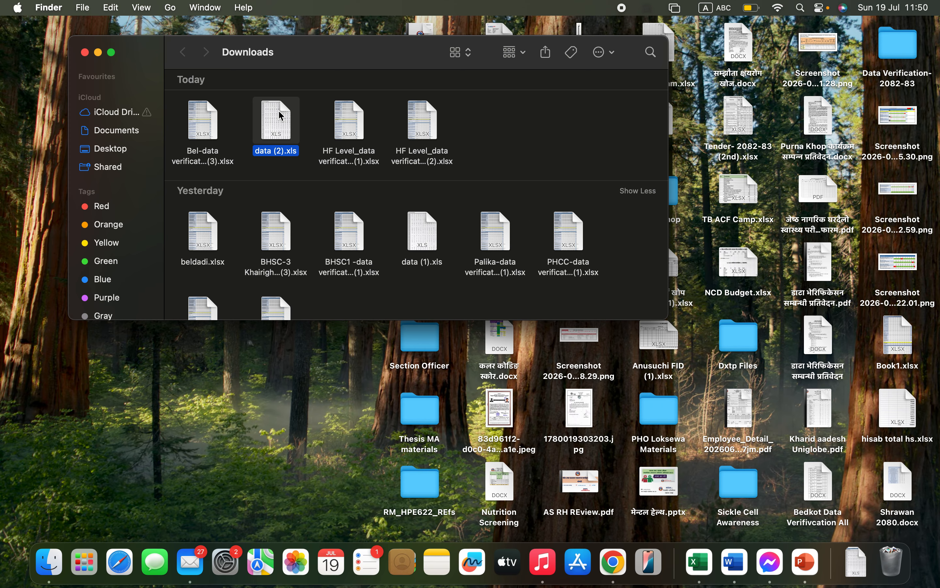
pyautogui.doubleClick(279, 116)
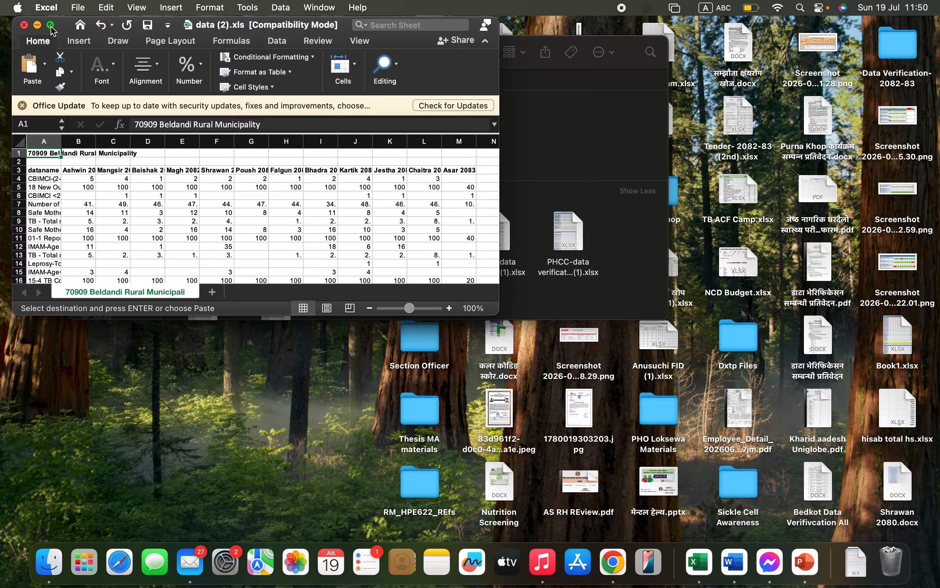
pyautogui.click(51, 25)
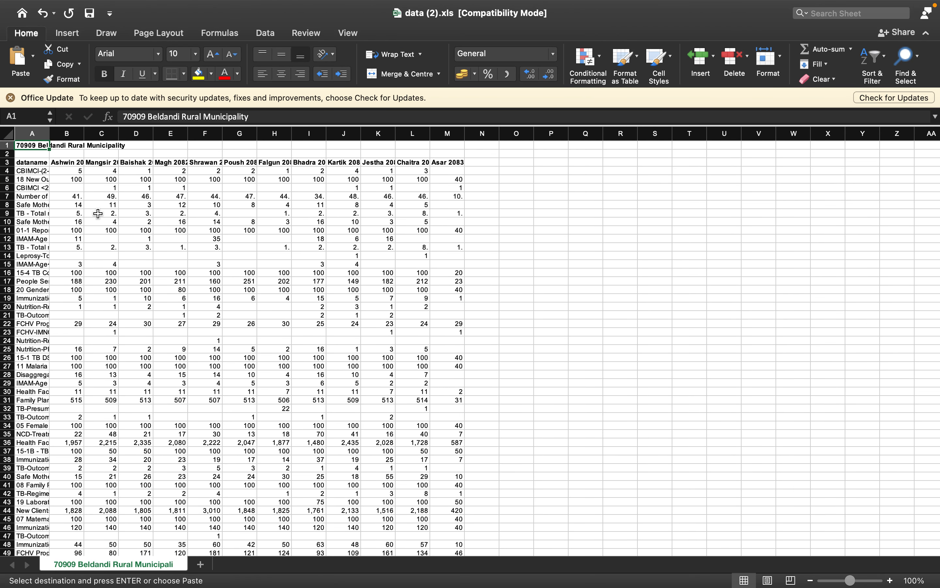
# Step: Copy the entire sheet of data (2).xls and switch to the "Bel-data verification Tools 2082-83 (3)" workbook
pyautogui.click(8, 135)
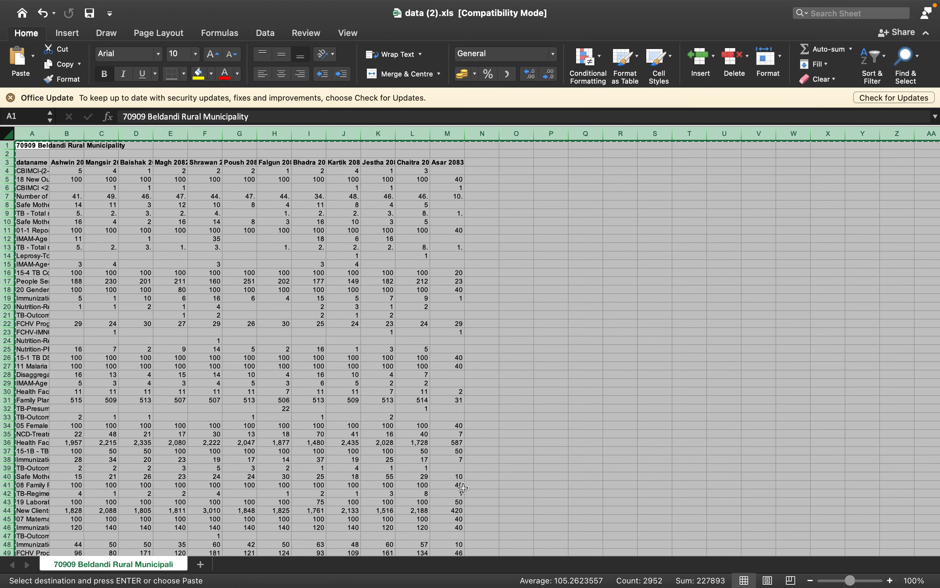
pyautogui.moveTo(581, 587)
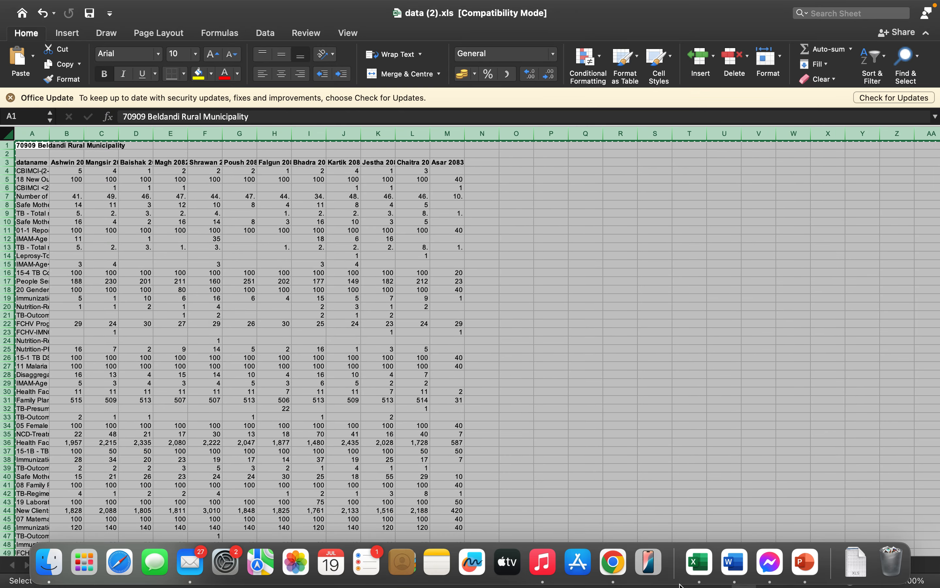
pyautogui.rightClick(707, 569)
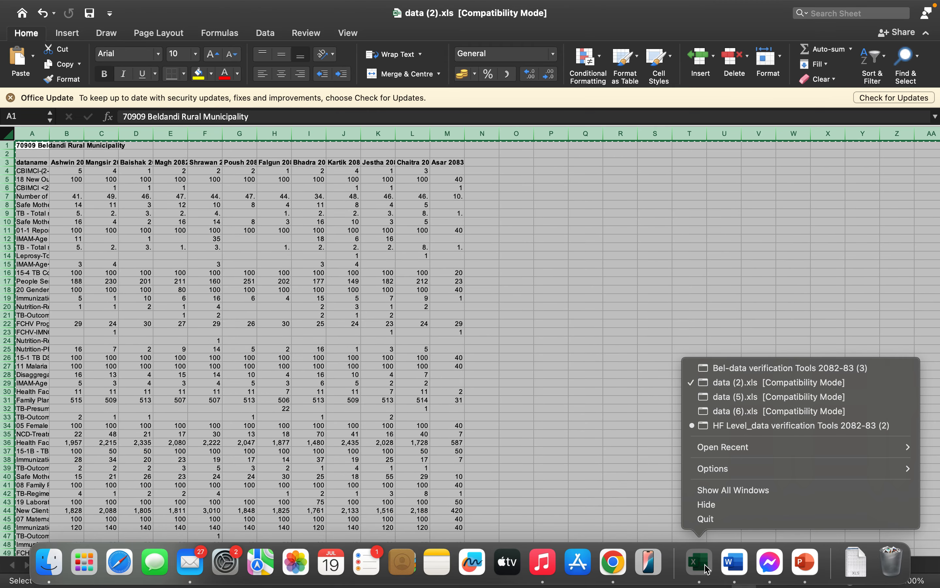
pyautogui.click(775, 369)
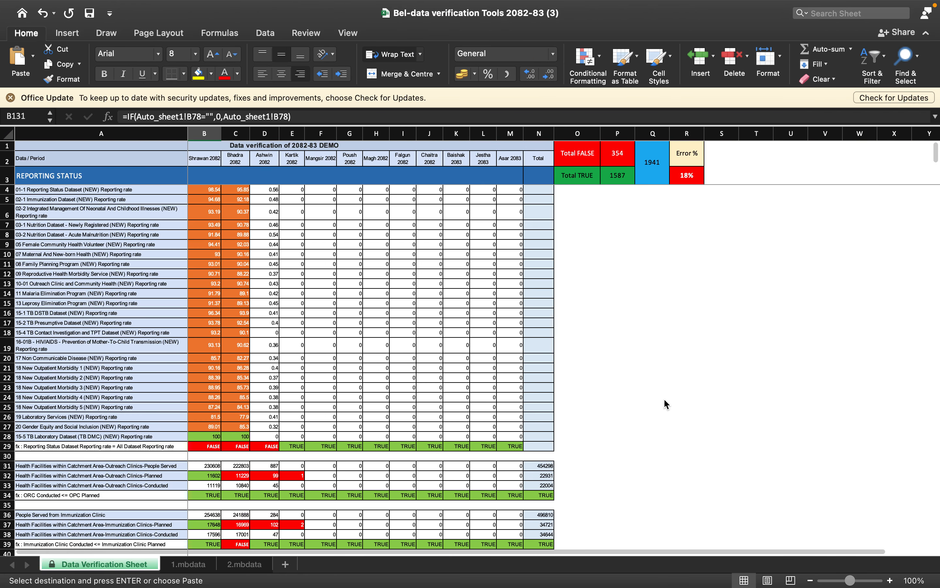
# Step: Paste the copied data at cell A1 of the 1.mbdata sheet and autofit all column widths
pyautogui.click(190, 564)
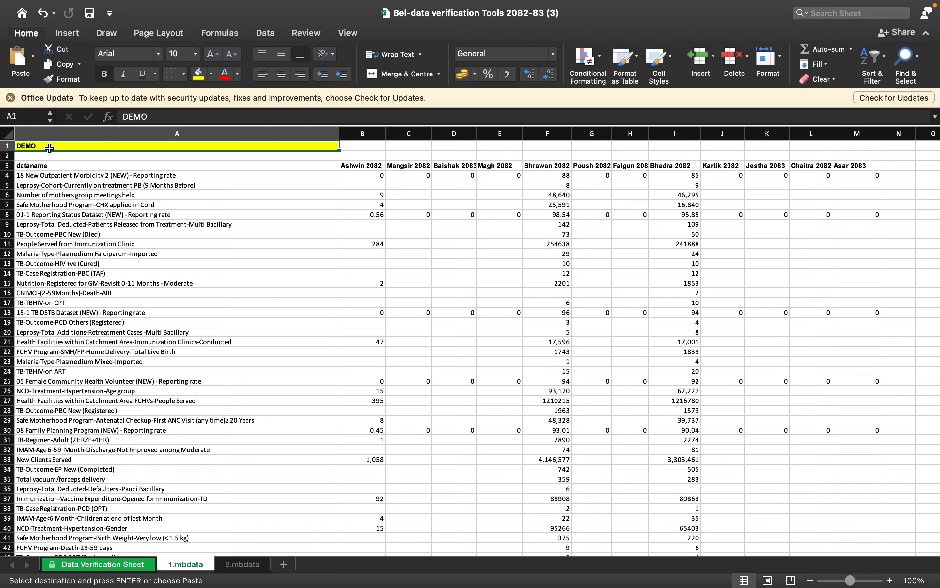
pyautogui.press('super+v')
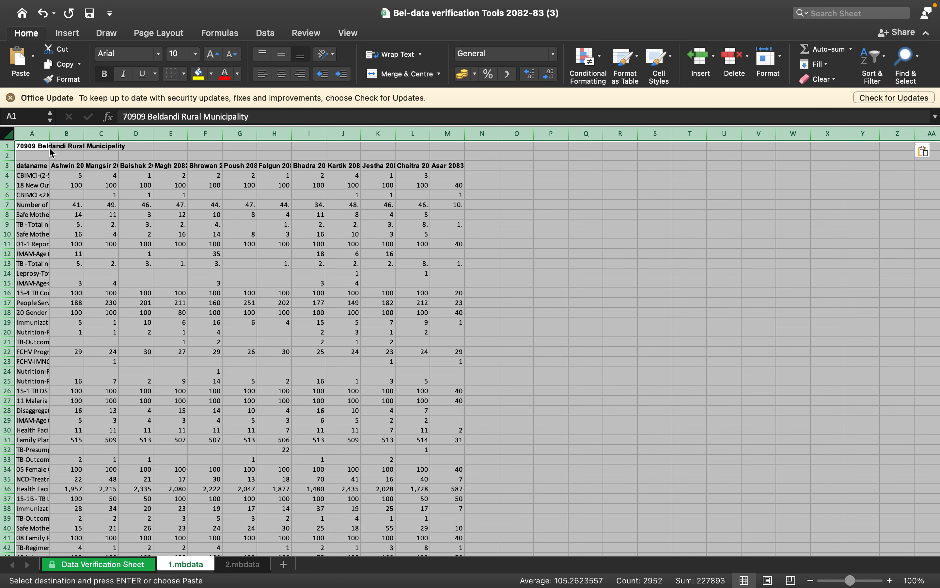
pyautogui.click(50, 134)
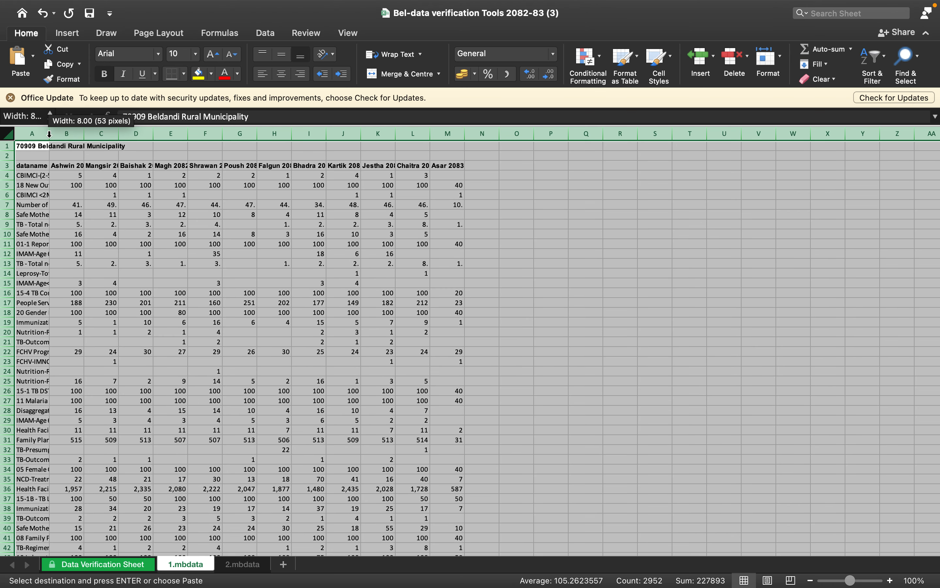
pyautogui.doubleClick(49, 135)
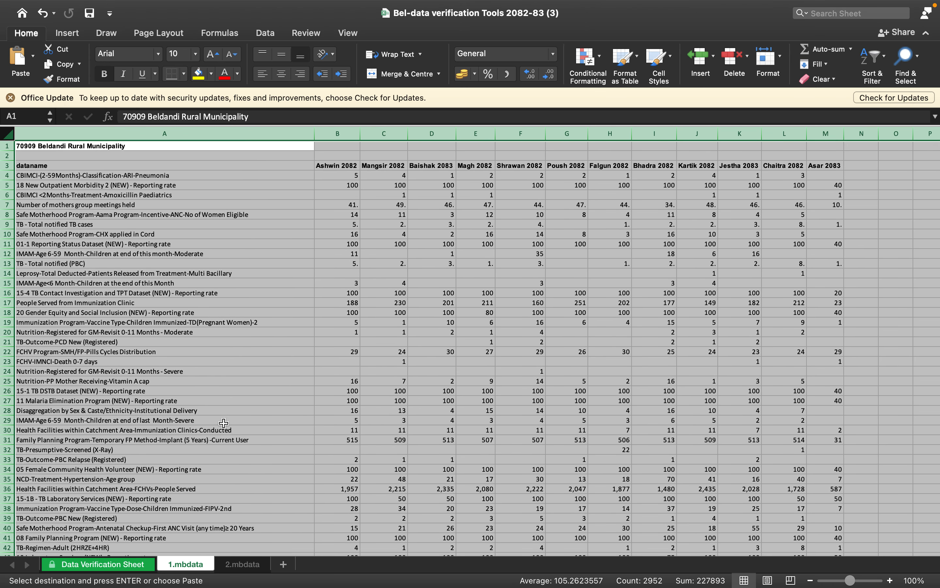
# Step: Switch back to Chrome and open the dashboard's "2. Data 2082-83 Updated" table in the Data Visualizer app
pyautogui.moveTo(542, 585)
pyautogui.click(602, 575)
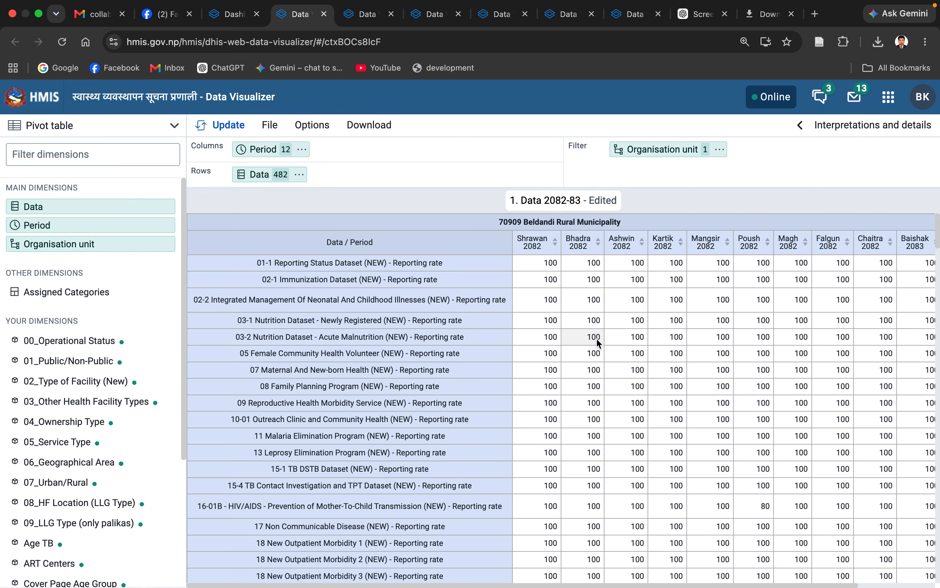
pyautogui.click(241, 14)
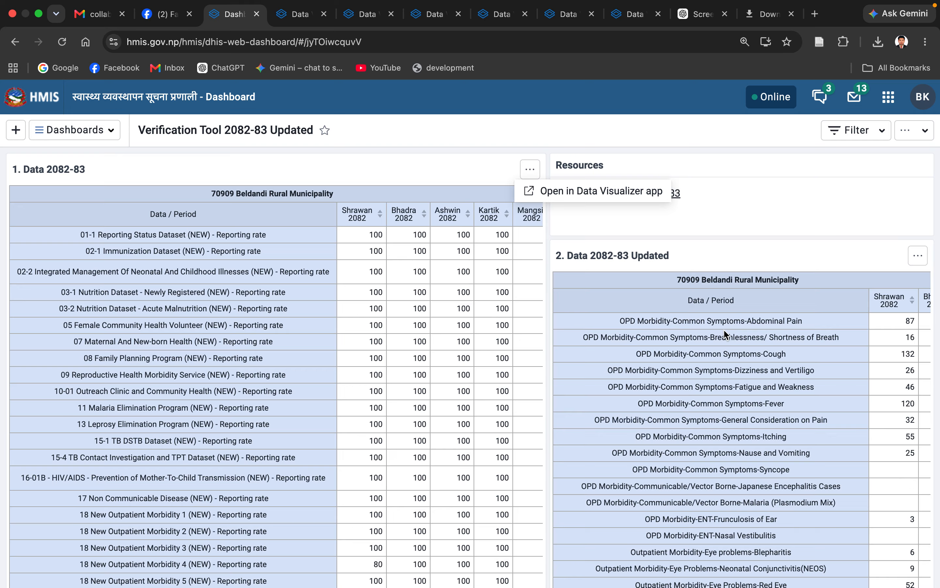
pyautogui.click(918, 260)
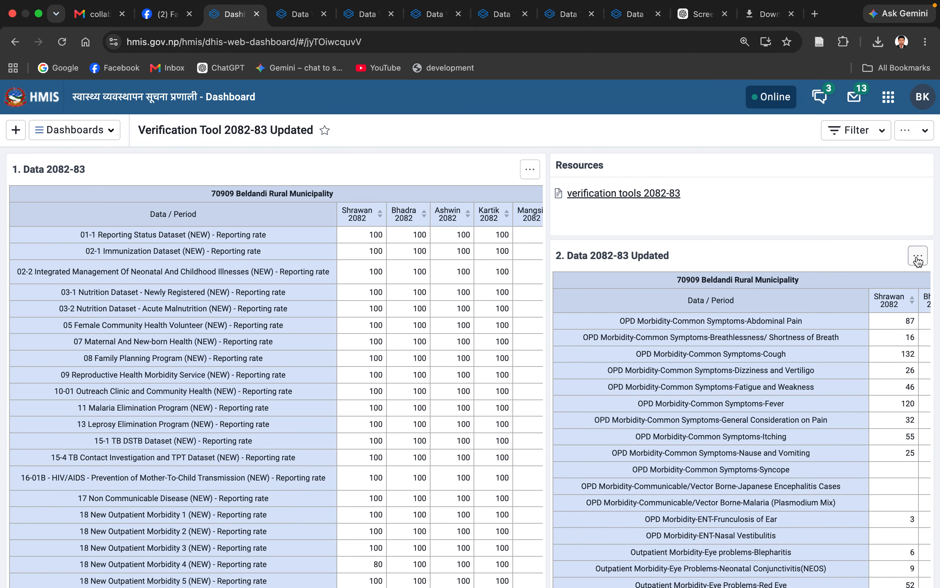
pyautogui.click(918, 260)
pyautogui.click(842, 264)
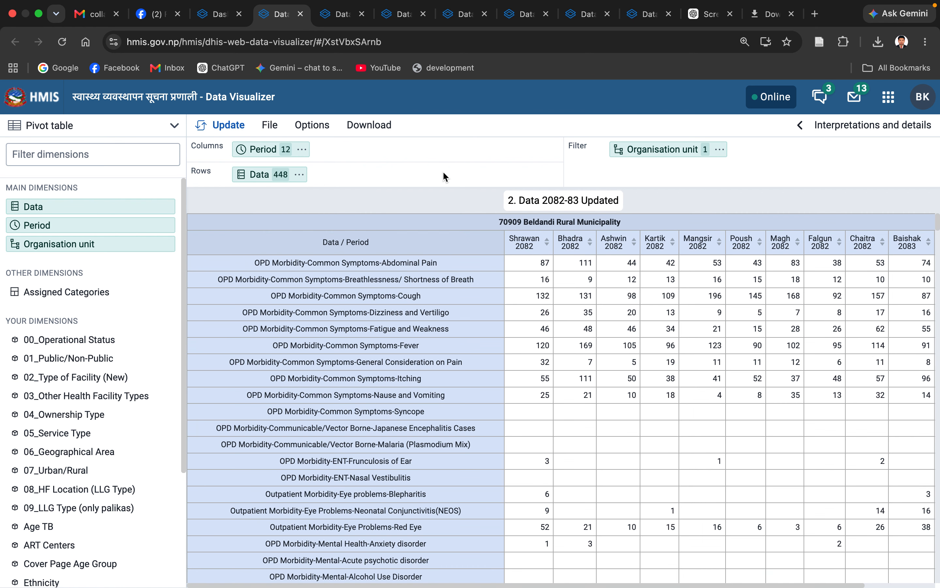
# Step: Download the "2. Data 2082-83 Updated" table in Excel (.xls) table layout and open data (3).xls from Downloads in full screen
pyautogui.click(376, 127)
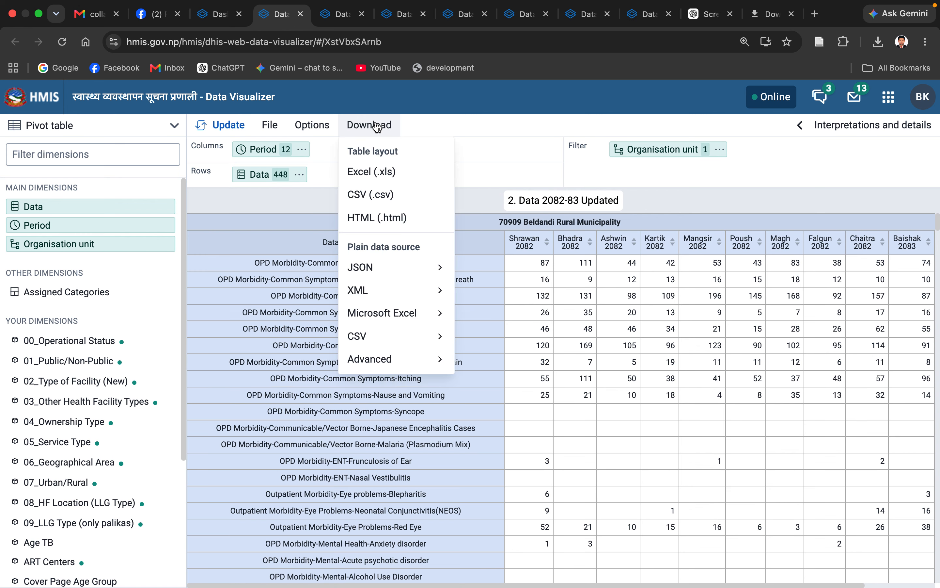
pyautogui.click(376, 173)
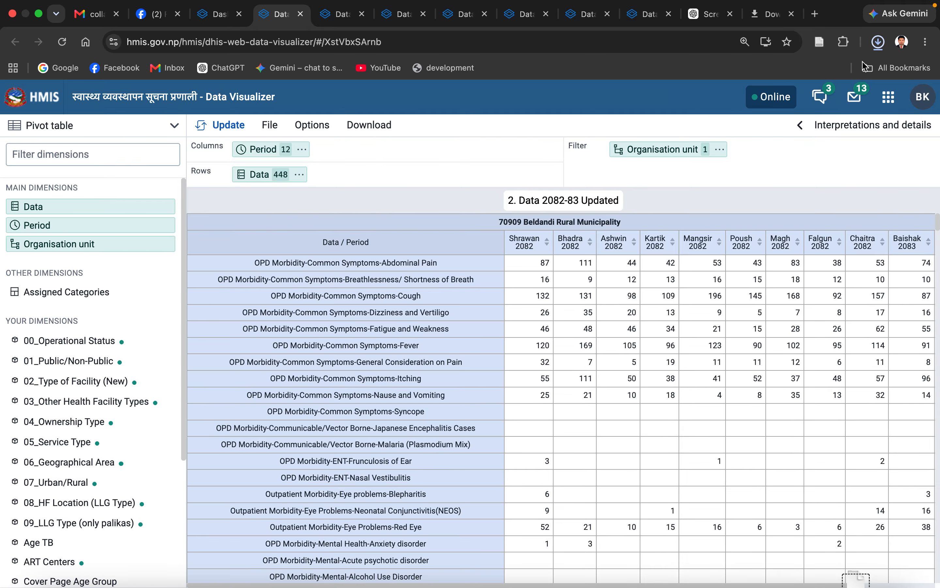
pyautogui.click(878, 41)
pyautogui.moveTo(771, 89)
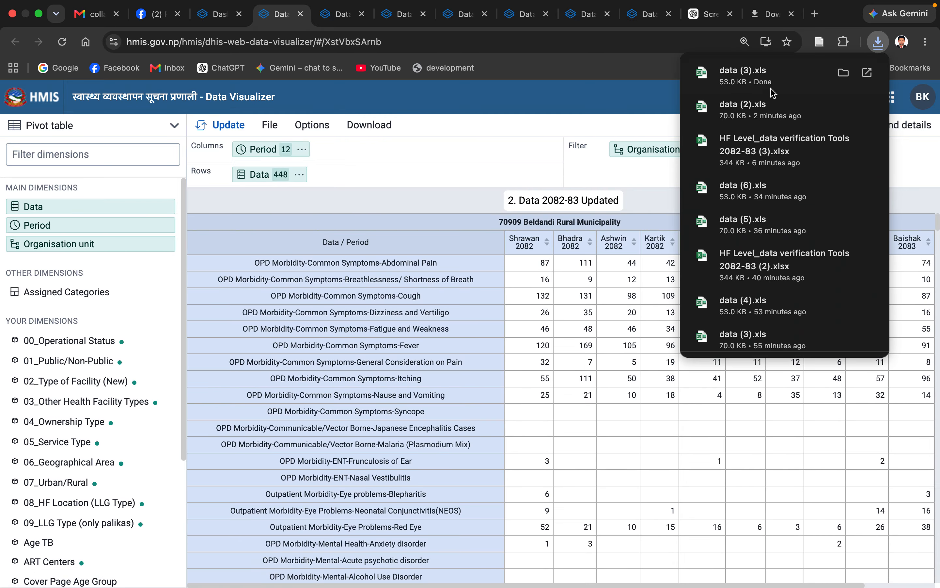
pyautogui.click(845, 75)
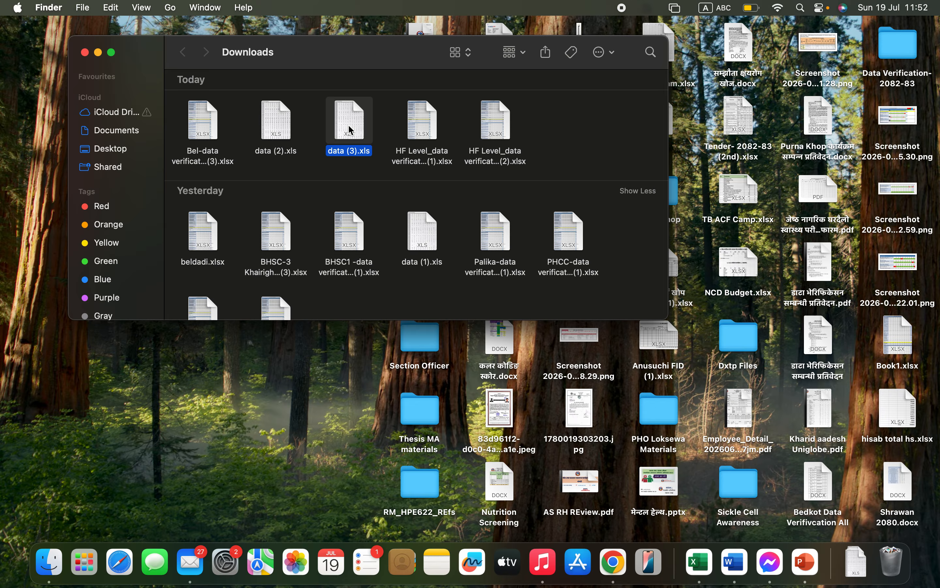
pyautogui.doubleClick(350, 130)
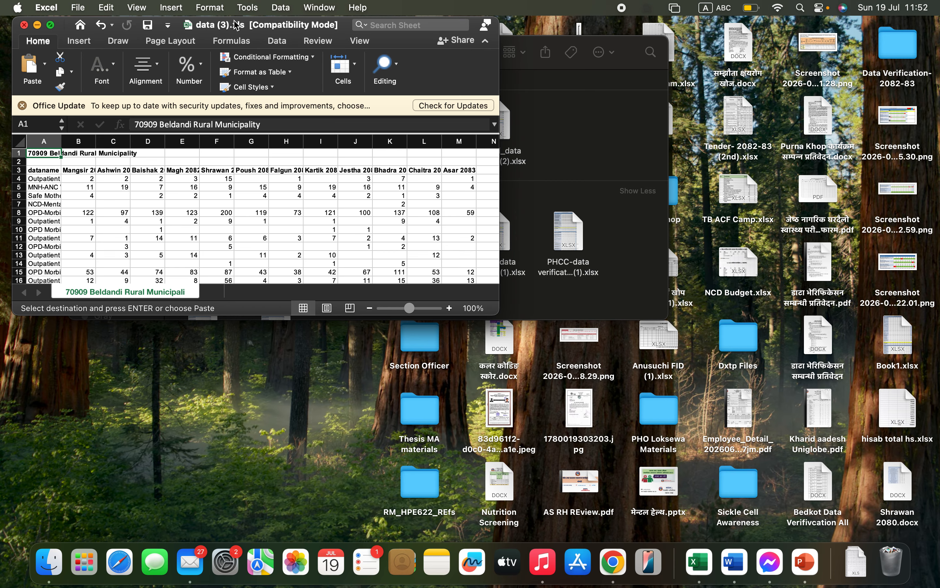
pyautogui.click(50, 26)
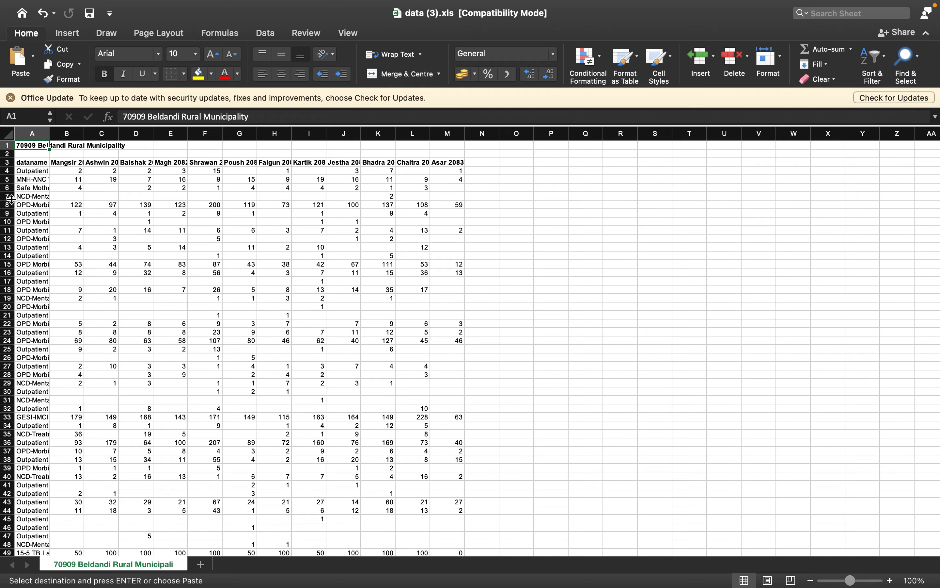
# Step: Copy the entire sheet of data (3).xls and switch to the "Bel-data verification Tools 2082-83 (3)" workbook
pyautogui.click(8, 135)
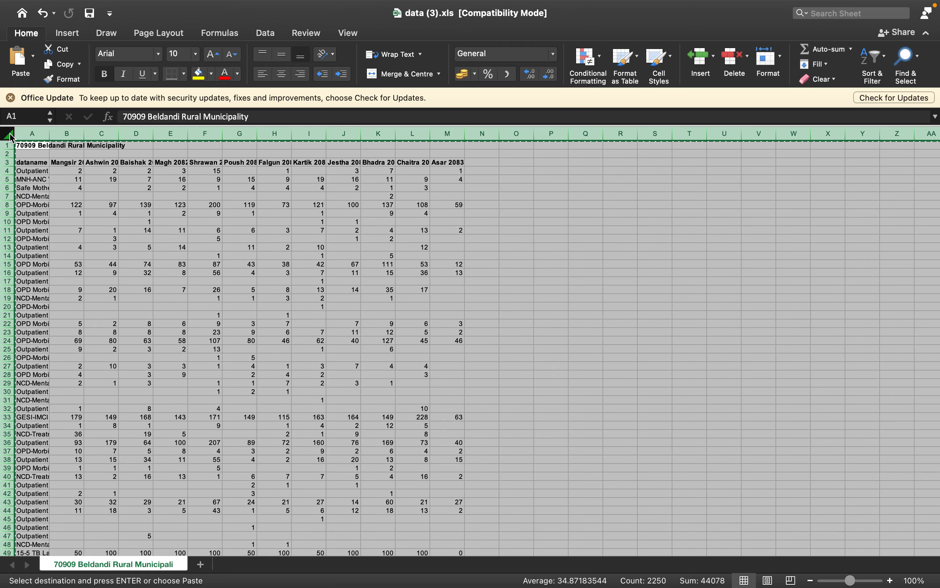
pyautogui.moveTo(693, 579)
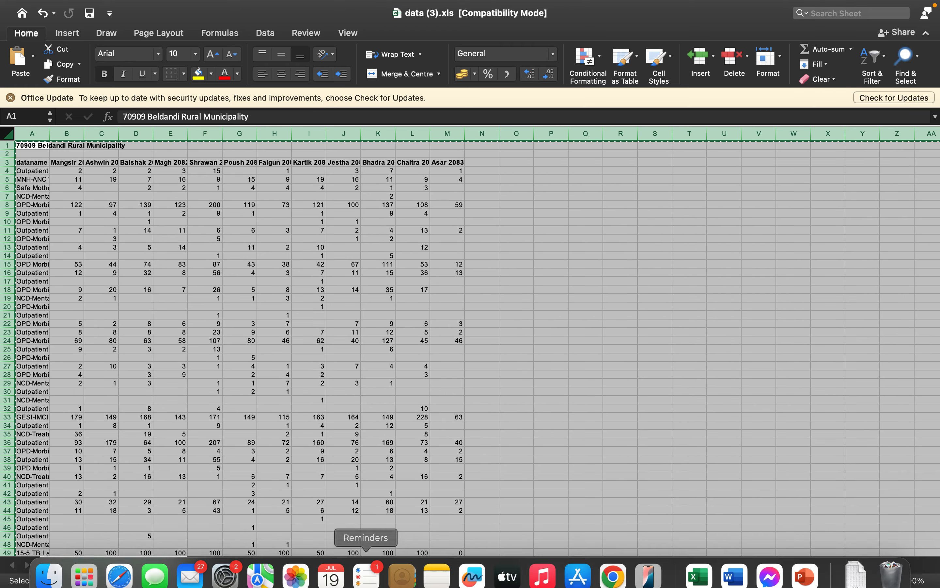
pyautogui.rightClick(693, 574)
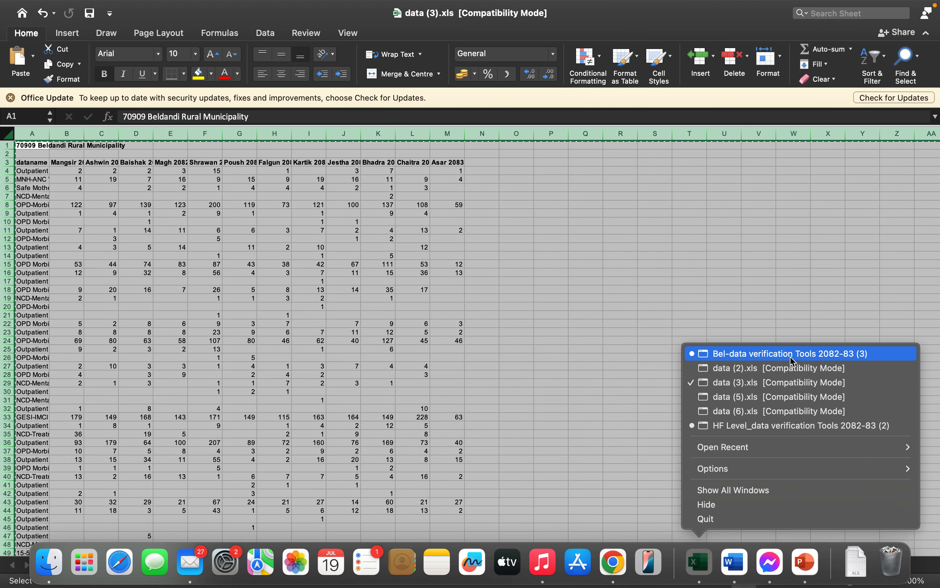
pyautogui.click(790, 357)
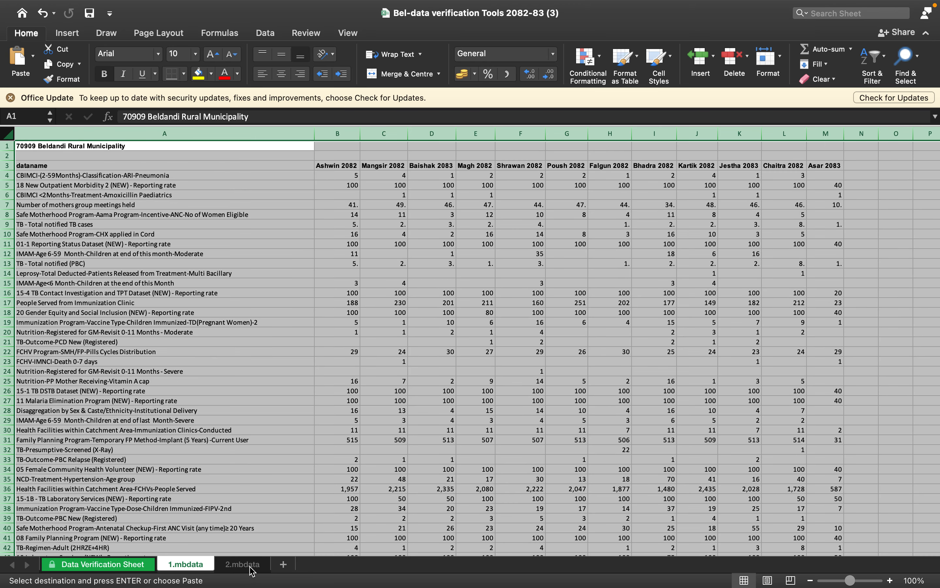
# Step: Paste the copied data at cell A1 of the 2.mbdata sheet and autofit all column widths
pyautogui.click(242, 564)
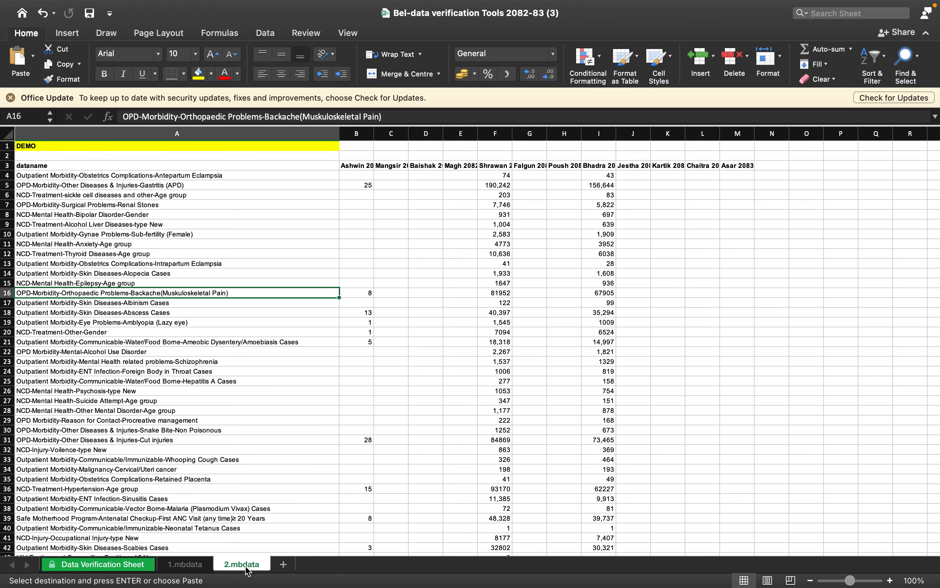
pyautogui.click(129, 150)
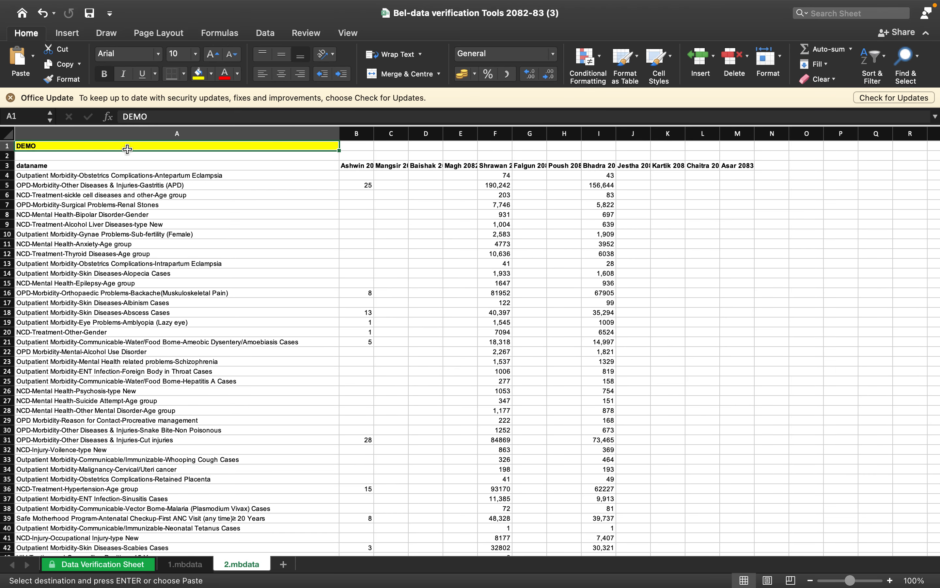
pyautogui.press('super+v')
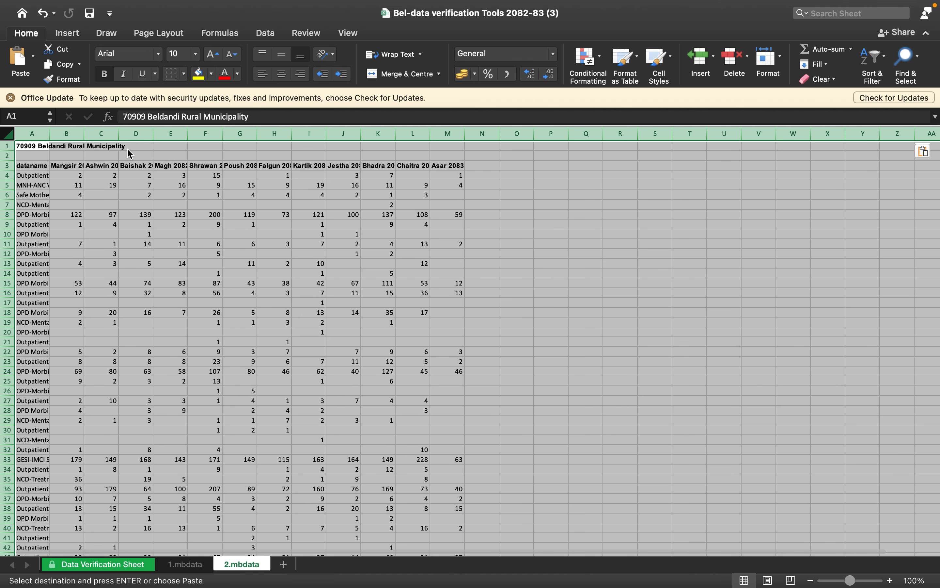
pyautogui.moveTo(49, 136); pyautogui.dragTo(49, 136)
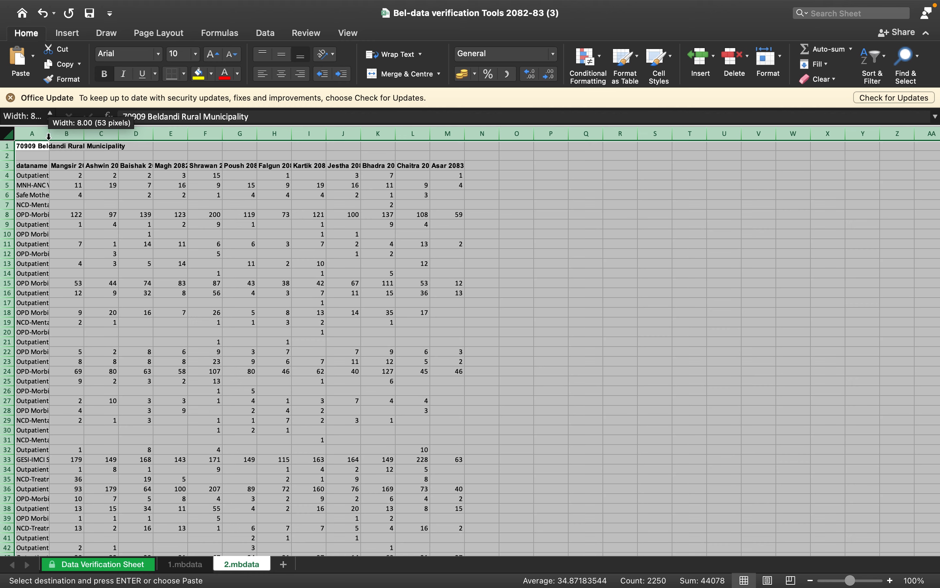
pyautogui.doubleClick(48, 136)
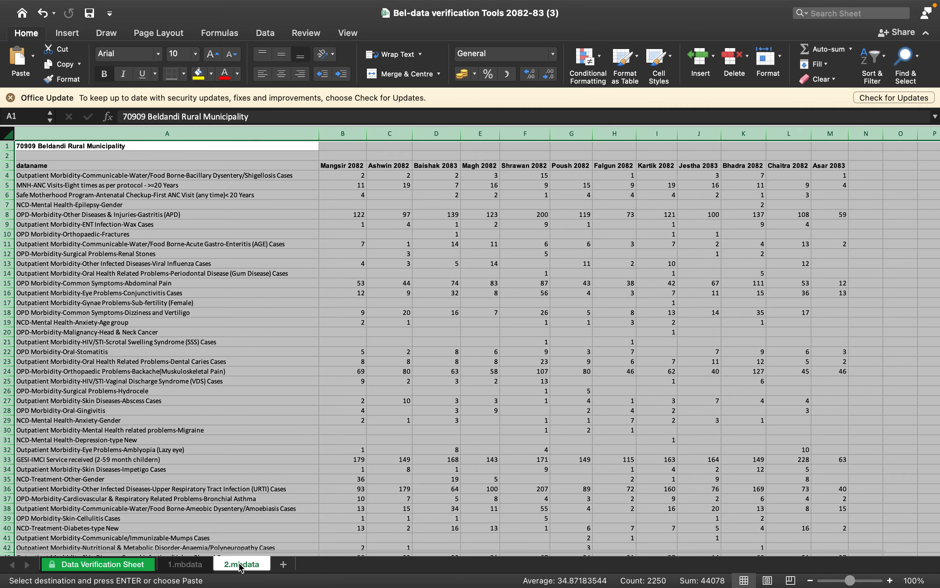
# Step: Return to the Data Verification Sheet to examine the verification results for Beldandi Rural Municipality
pyautogui.hotkey('ctrl', 'pageup')
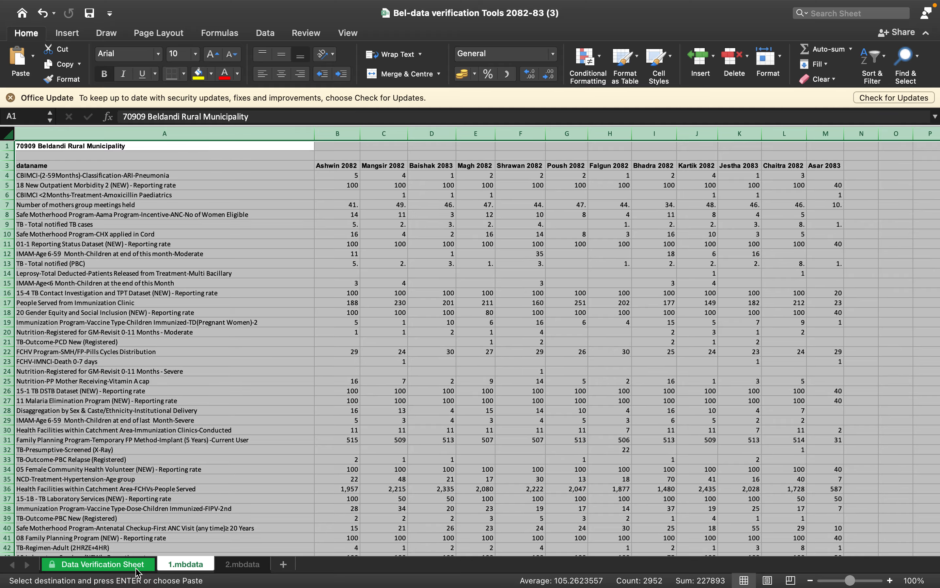
pyautogui.click(90, 567)
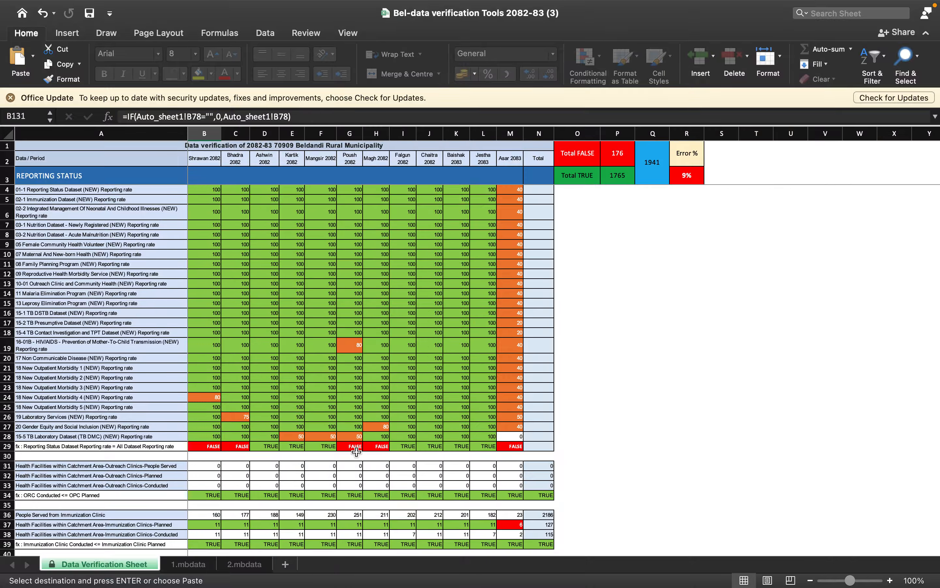
# Step: Examine the reporting status and immunization program checks for FALSE results and vaccine expenditure values that break the divisibility rules
pyautogui.scroll(-3, 395, 455)
pyautogui.scroll(-15, 395, 455)
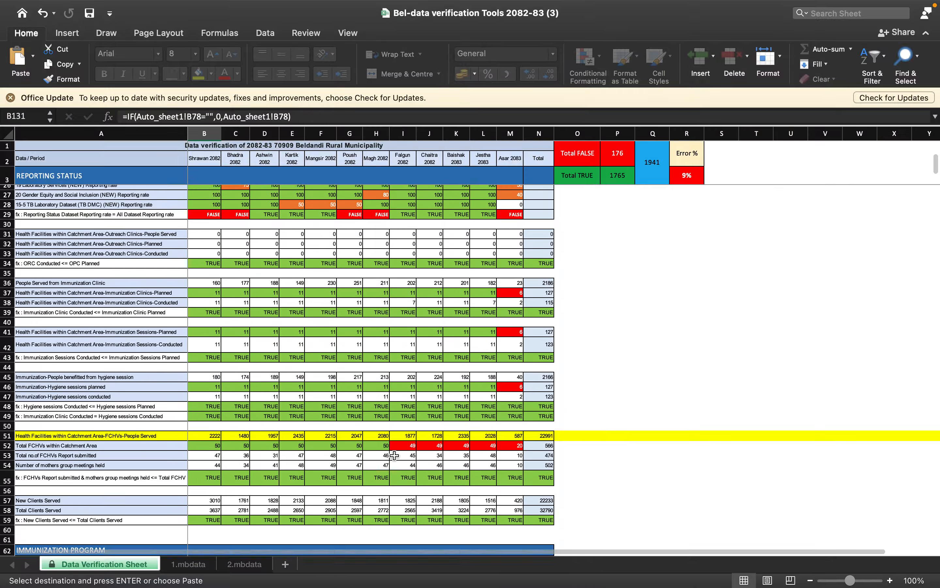
pyautogui.scroll(-4, 394, 455)
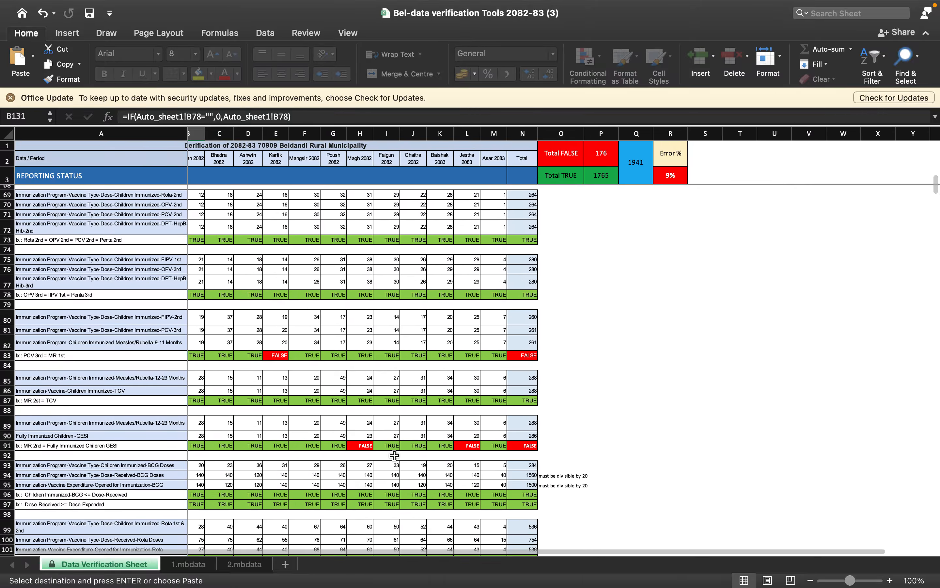
pyautogui.scroll(-6, 394, 455)
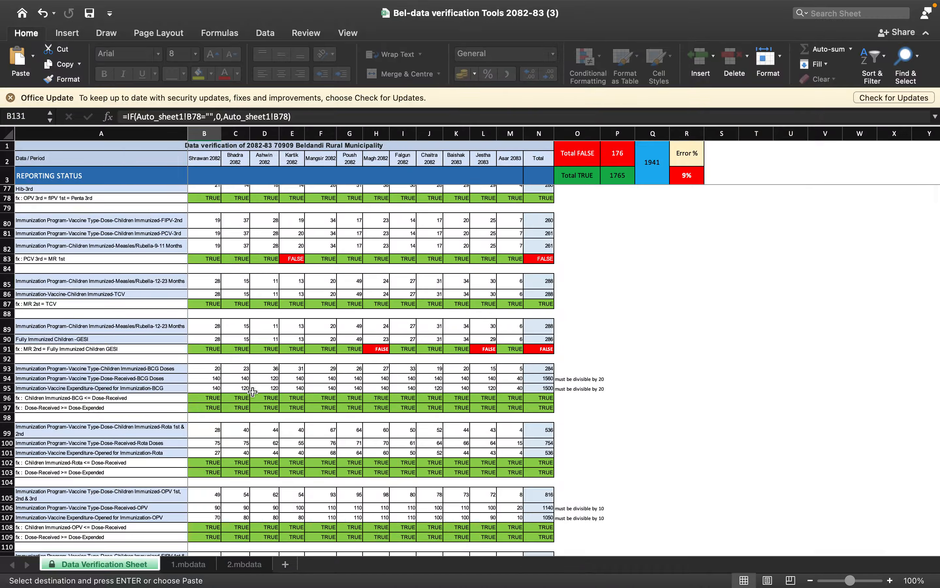
pyautogui.scroll(-7, 391, 443)
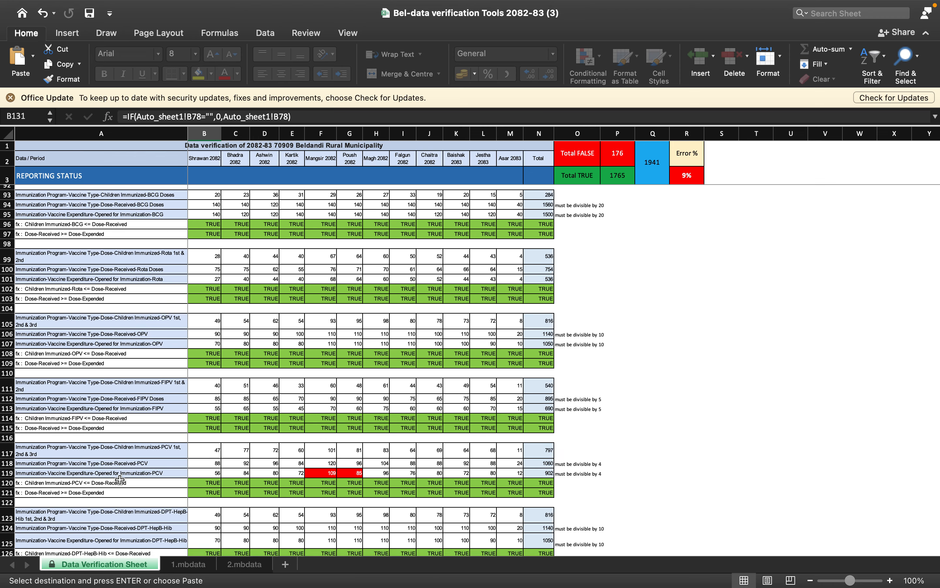
pyautogui.scroll(2, 120, 479)
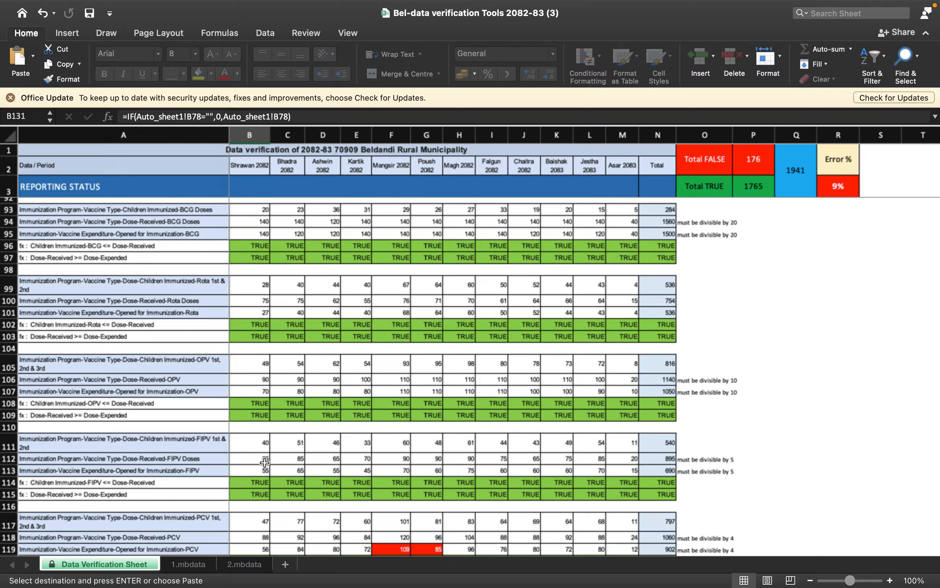
pyautogui.scroll(2, 264, 462)
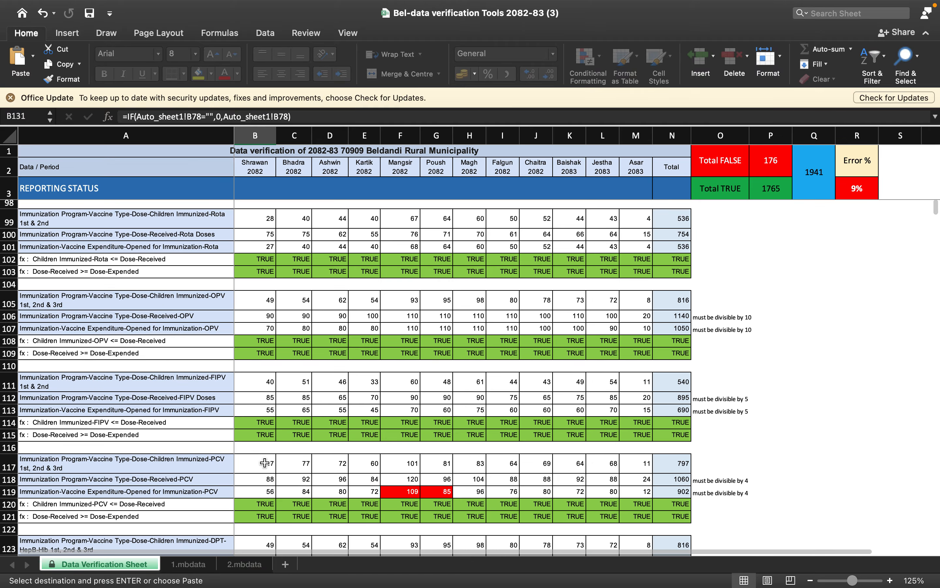
pyautogui.scroll(-3, 265, 462)
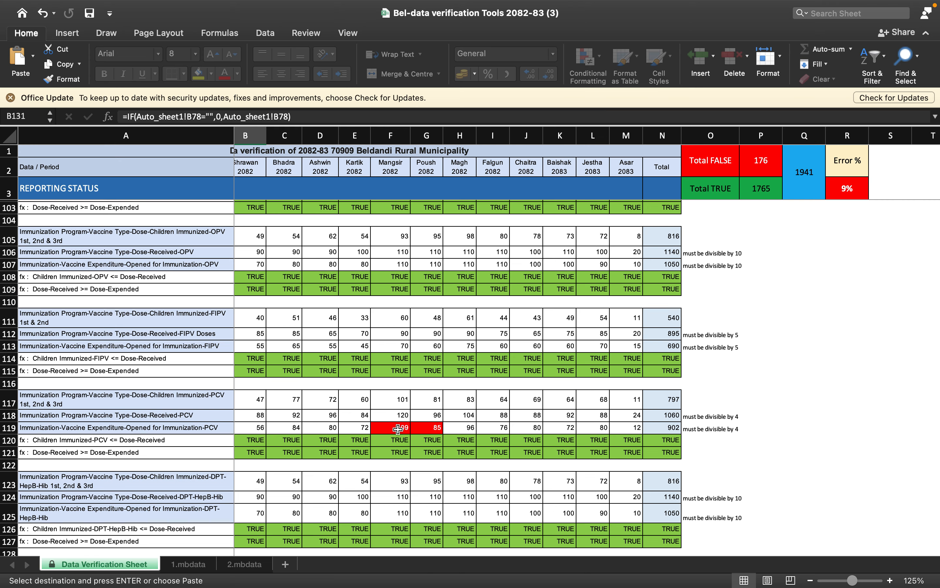
pyautogui.moveTo(506, 0)
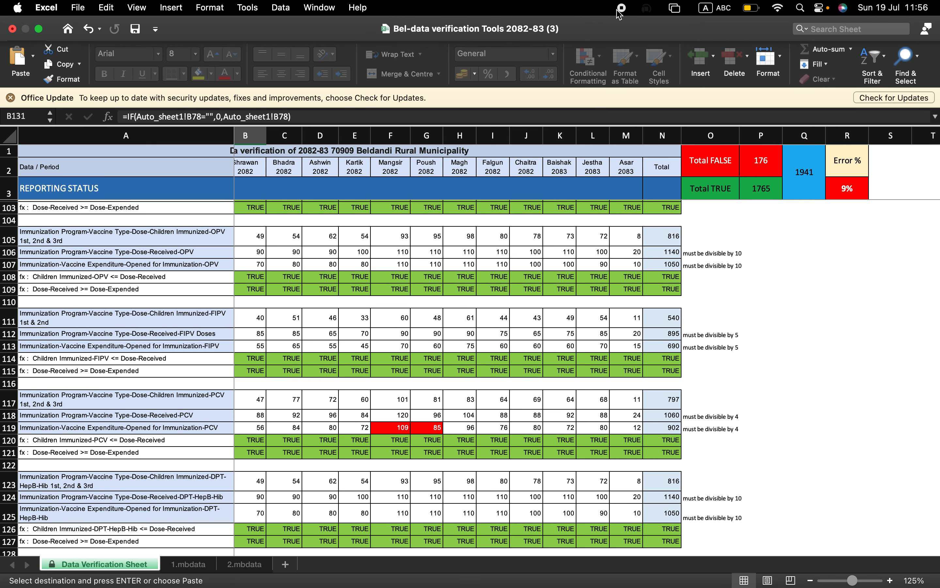